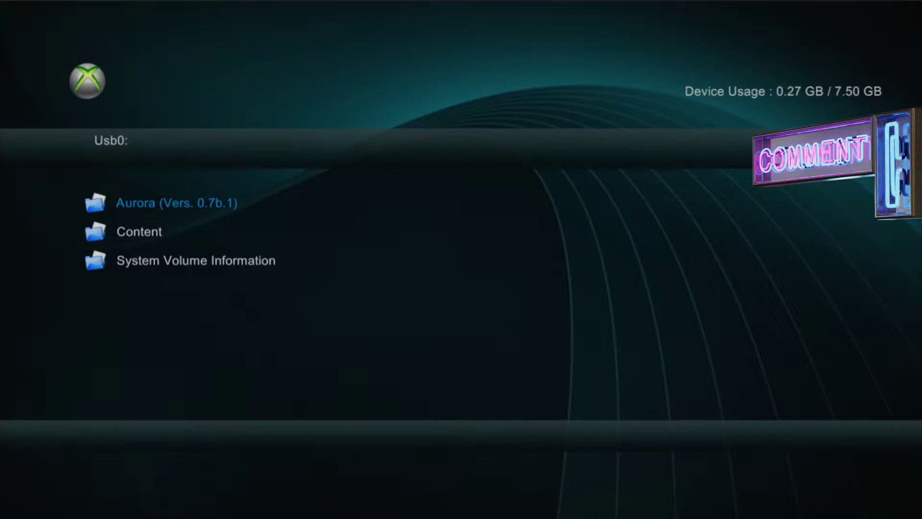
- Copy the Aurora (Vers. 0.7b.1) folder from Usb0 and paste it into Hdd1:\Homebrew
{"action": "key", "text": "y"}
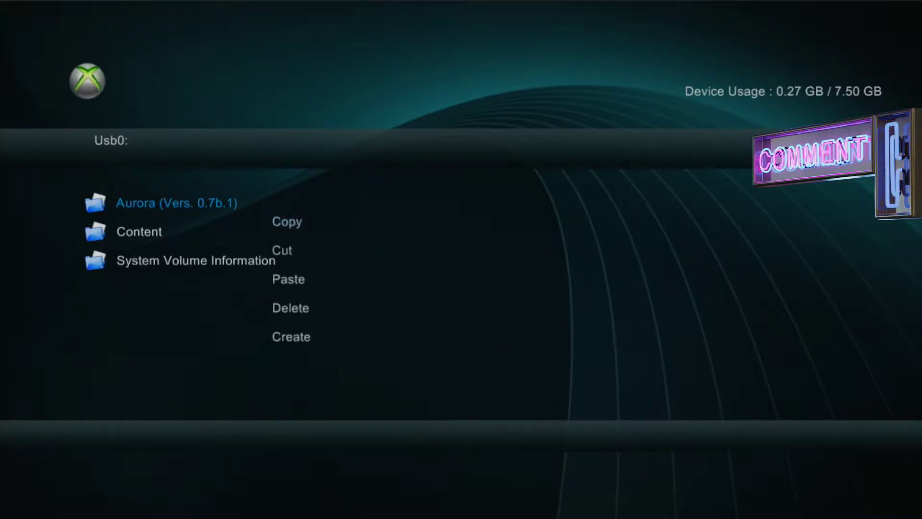
{"action": "key", "text": "Down"}
{"action": "key", "text": "Down"}
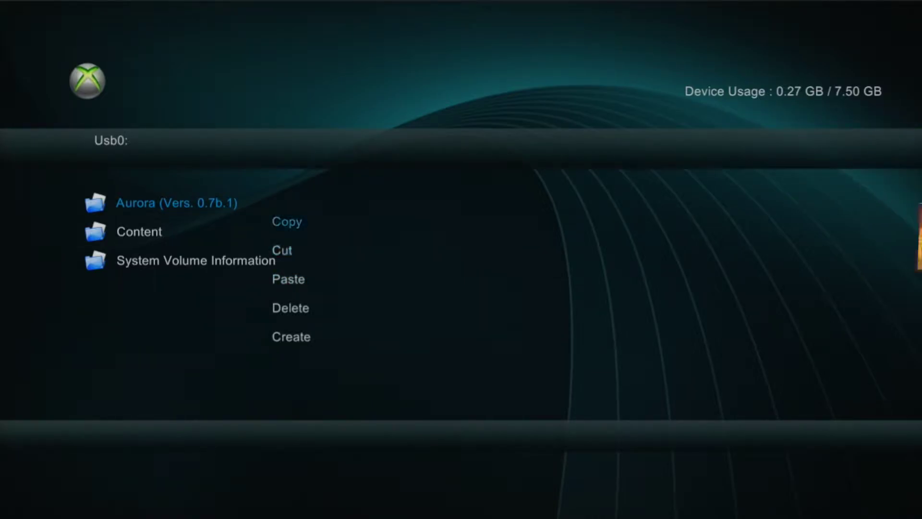
{"action": "key", "text": "Return"}
{"action": "key", "text": "Right"}
{"action": "key", "text": "Down"}
{"action": "key", "text": "Down"}
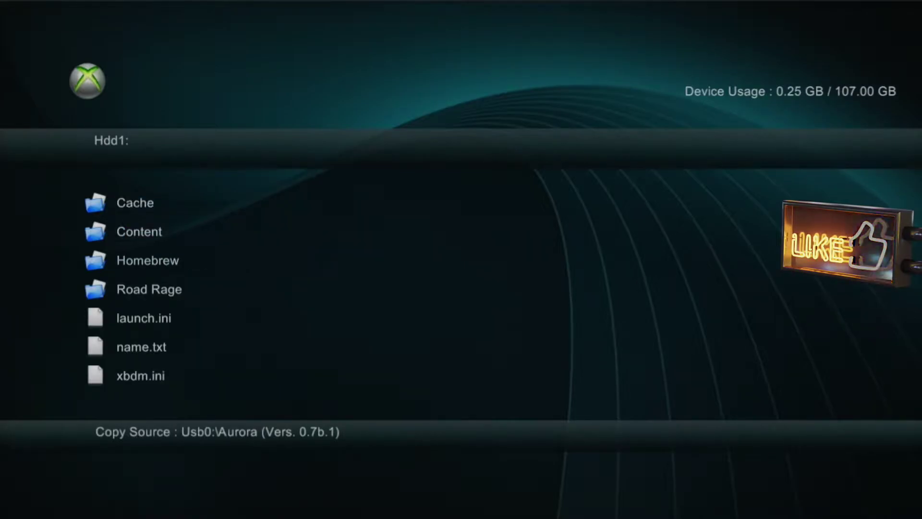
{"action": "key", "text": "Return"}
{"action": "key", "text": "y"}
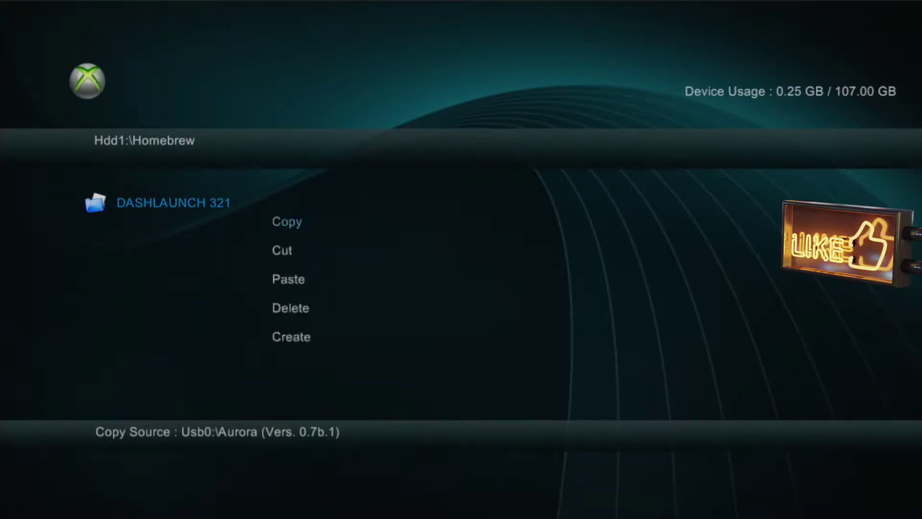
{"action": "key", "text": "Return"}
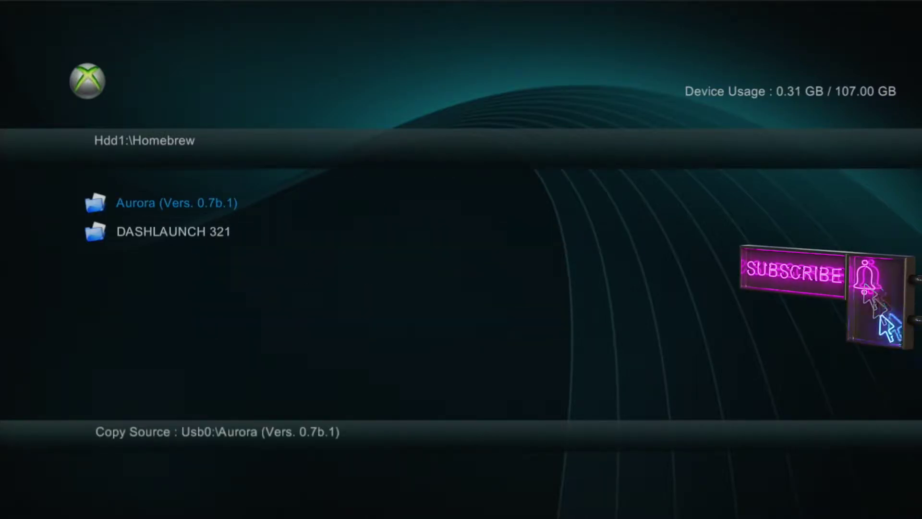
- Launch the copied Aurora and open the Hdd1 drive in its File Manager
{"action": "key", "text": "Return"}
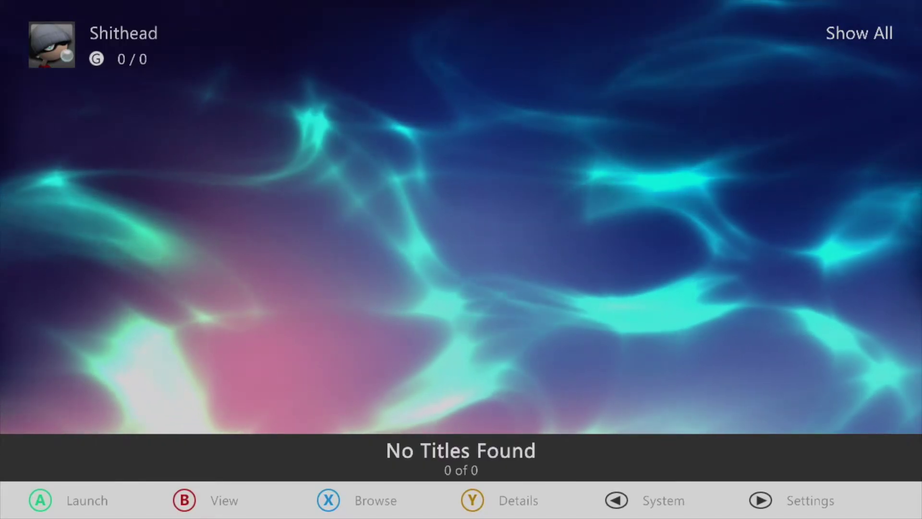
{"action": "key", "text": "BackSpace"}
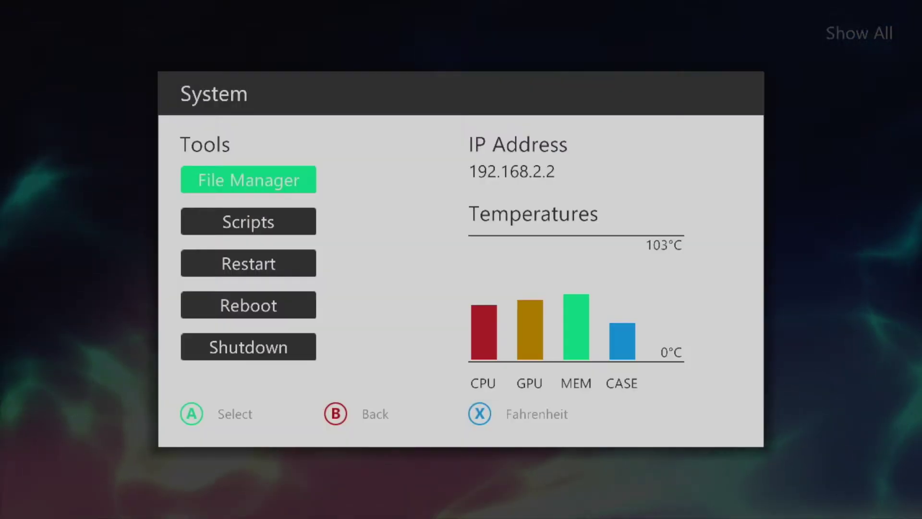
{"action": "key", "text": "Return"}
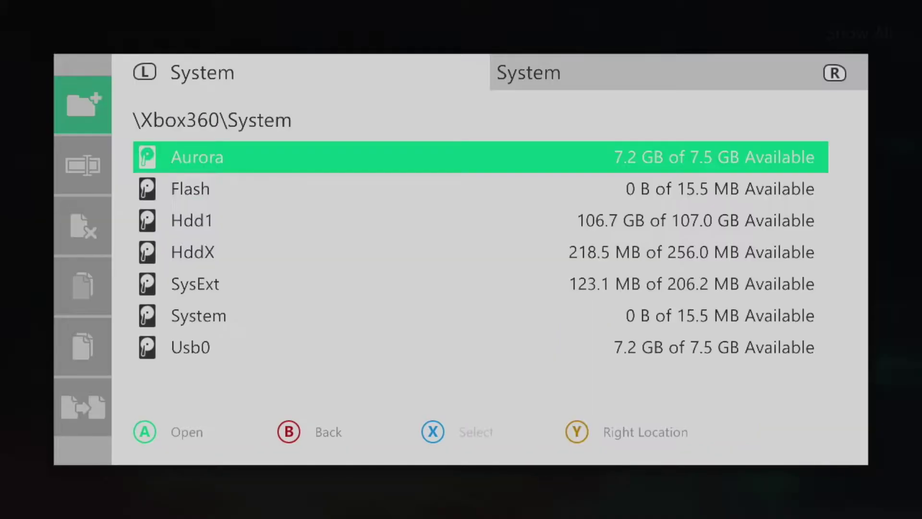
{"action": "key", "text": "Down"}
{"action": "key", "text": "Down"}
{"action": "key", "text": "Return"}
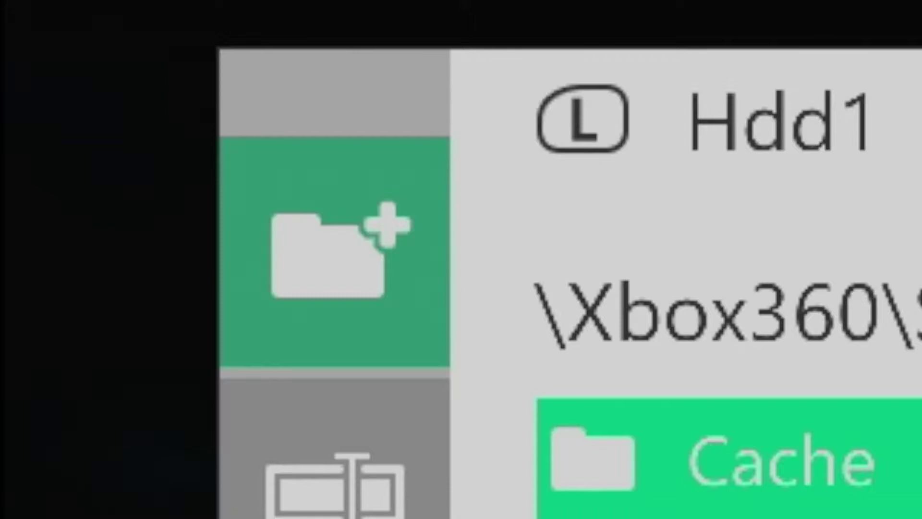
- Create a new directory named Games on Hdd1
{"action": "key", "text": "Return"}
{"action": "key", "text": "Right"}
{"action": "key", "text": "Right"}
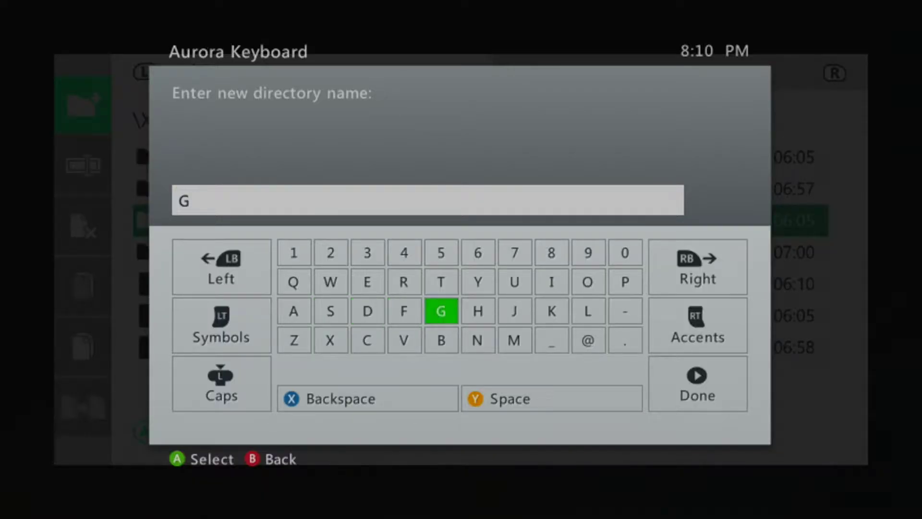
{"action": "key", "text": "Caps_Lock"}
{"action": "key", "text": "Left"}
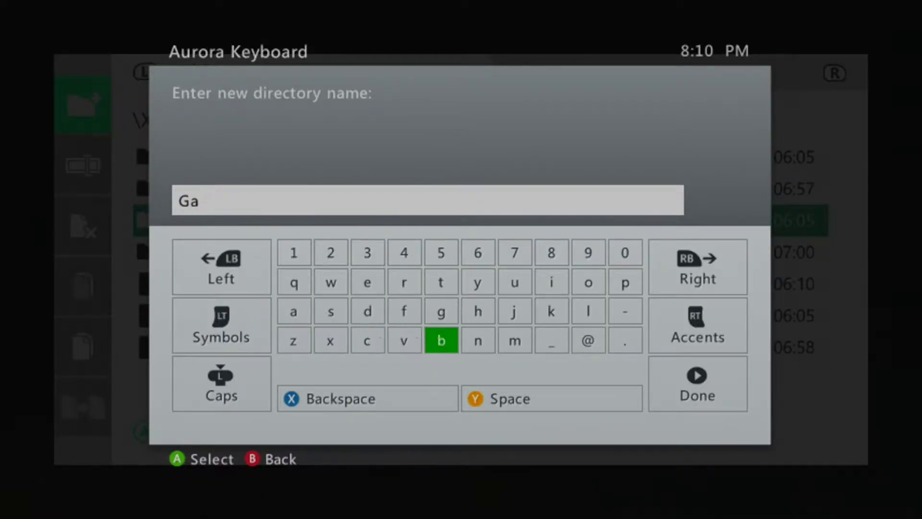
{"action": "key", "text": "Up"}
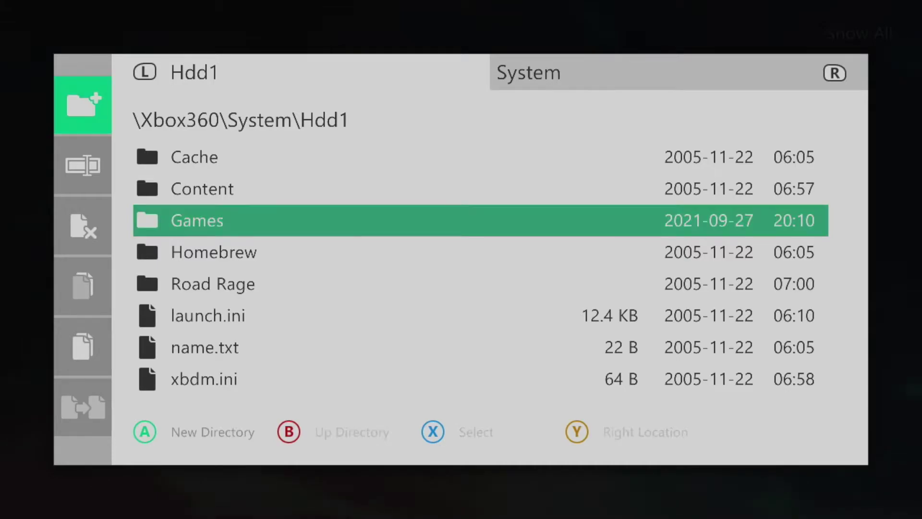
- Copy the Road Rage folder and paste it into Hdd1\Games
{"action": "key", "text": "Down"}
{"action": "key", "text": "Down"}
{"action": "key", "text": "Right"}
{"action": "key", "text": "Right"}
{"action": "key", "text": "Right"}
{"action": "key", "text": "Right"}
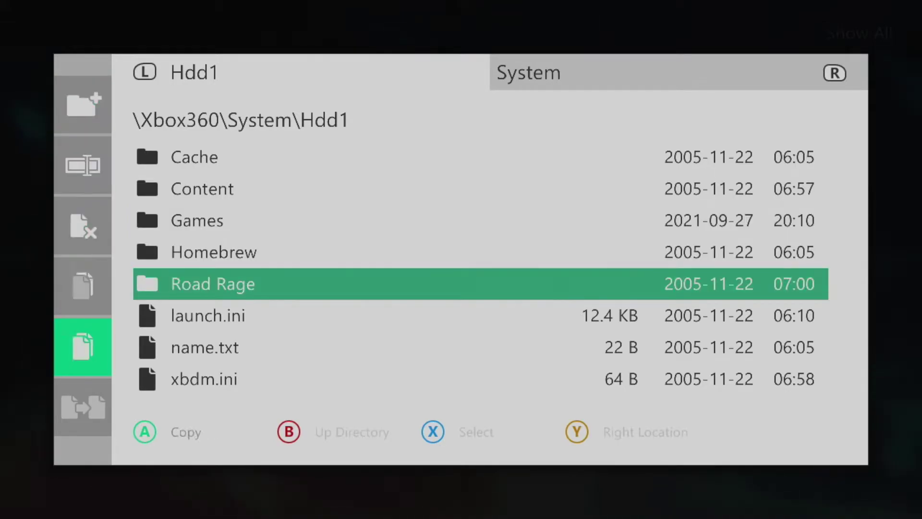
{"action": "key", "text": "Return"}
{"action": "key", "text": "Up"}
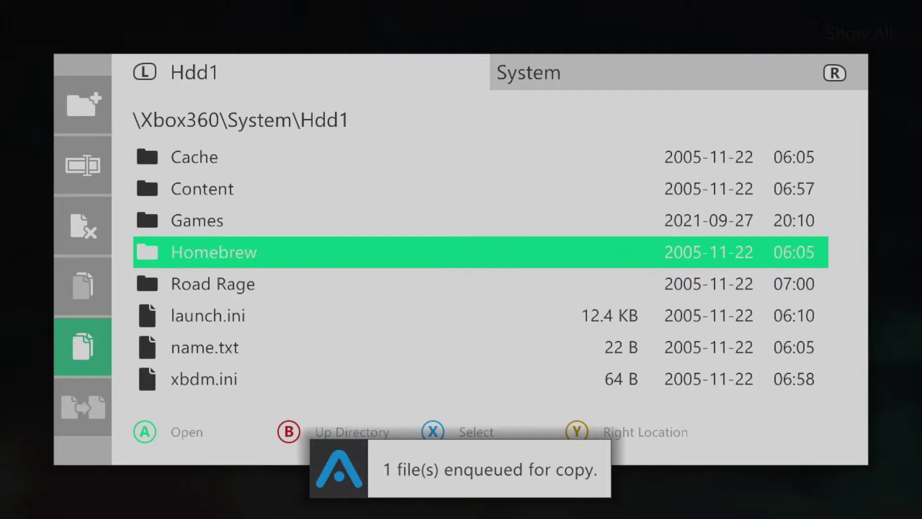
{"action": "key", "text": "Up"}
{"action": "key", "text": "Return"}
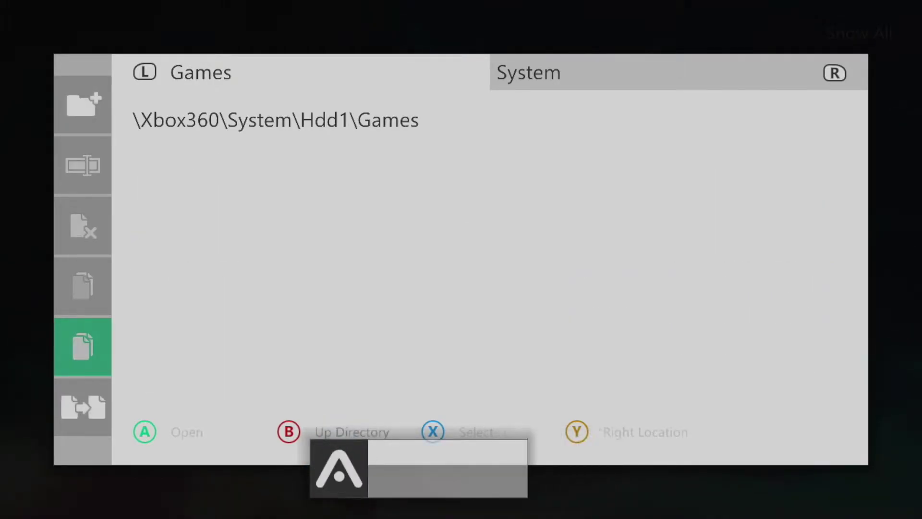
{"action": "key", "text": "Down"}
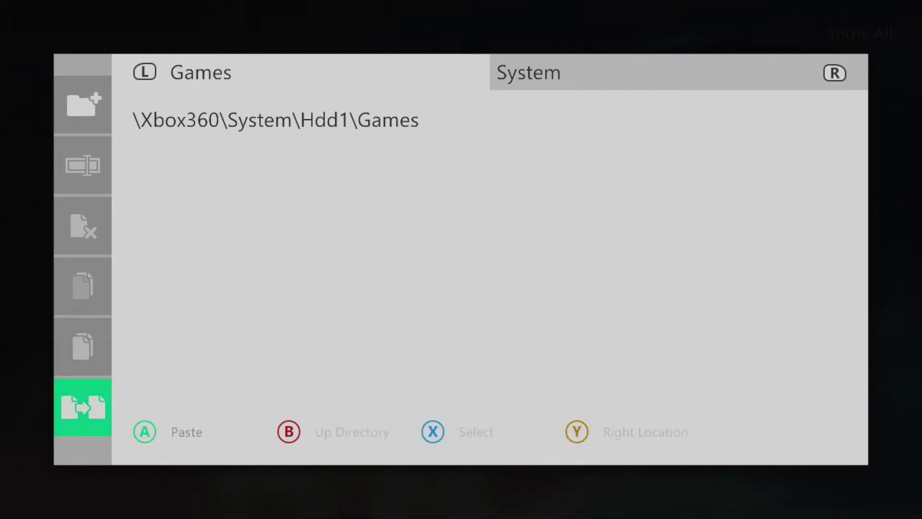
{"action": "key", "text": "Return"}
{"action": "key", "text": "Right"}
{"action": "key", "text": "Return"}
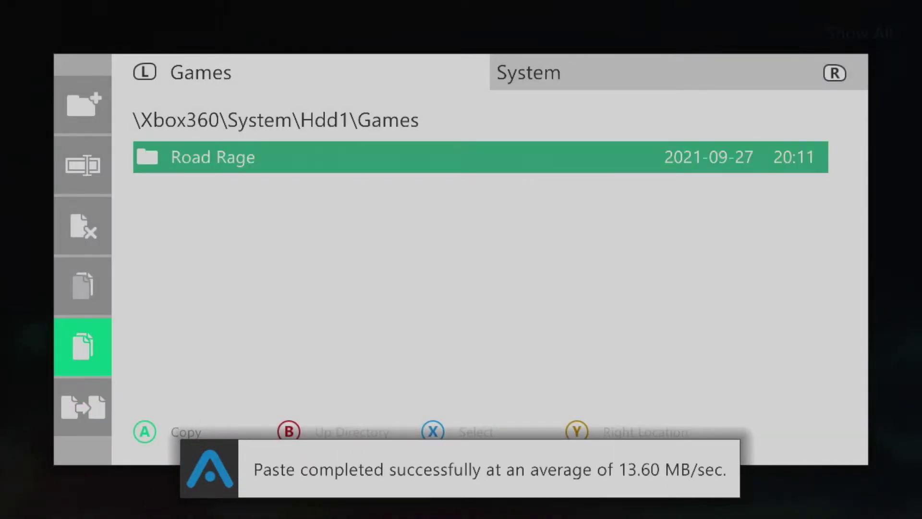
- Delete the original Road Rage folder from the Hdd1 root, confirming Yes
{"action": "key", "text": "Right"}
{"action": "key", "text": "Escape"}
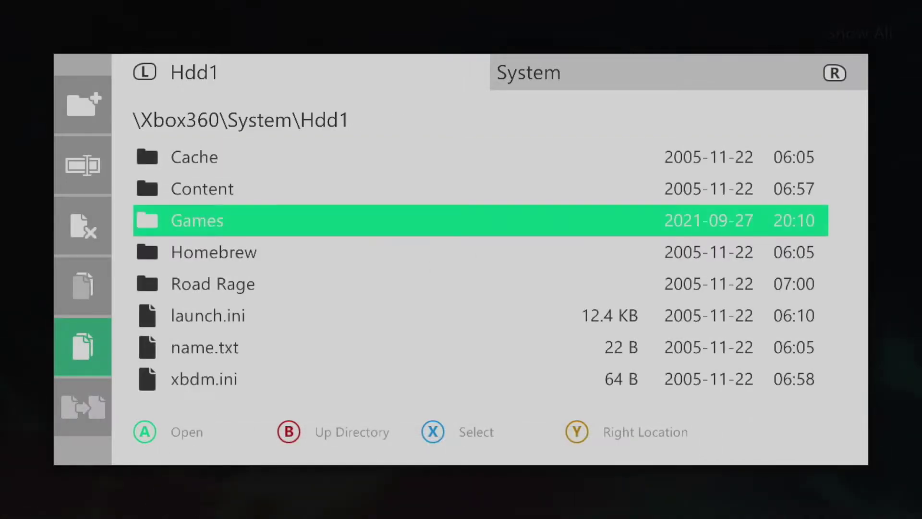
{"action": "key", "text": "Down"}
{"action": "key", "text": "Down"}
{"action": "key", "text": "Left"}
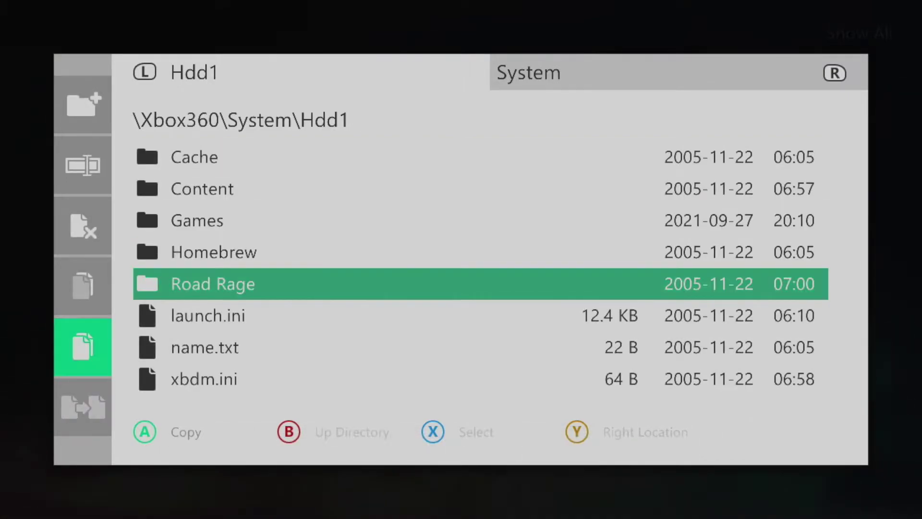
{"action": "key", "text": "Up"}
{"action": "key", "text": "Up"}
{"action": "key", "text": "Return"}
{"action": "key", "text": "Right"}
{"action": "key", "text": "Return"}
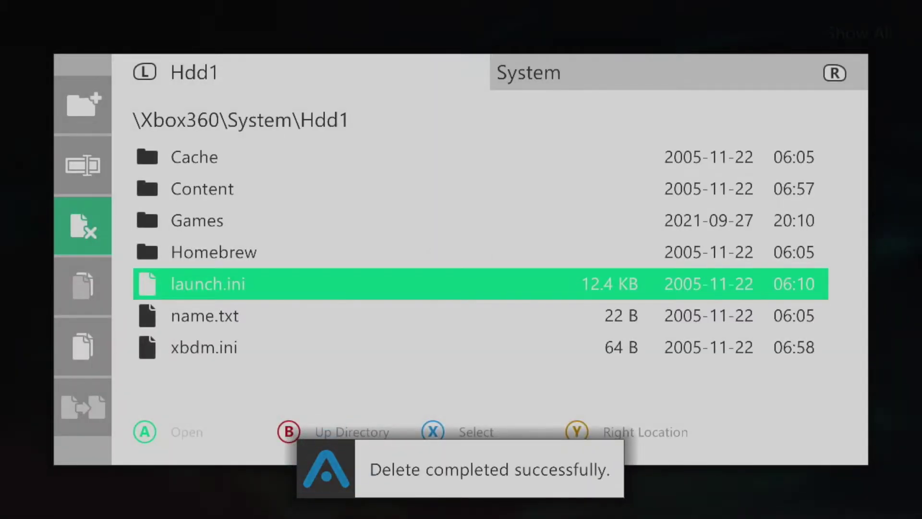
- Open Aurora's Content settings and start adding a new scan path
{"action": "key", "text": "Escape"}
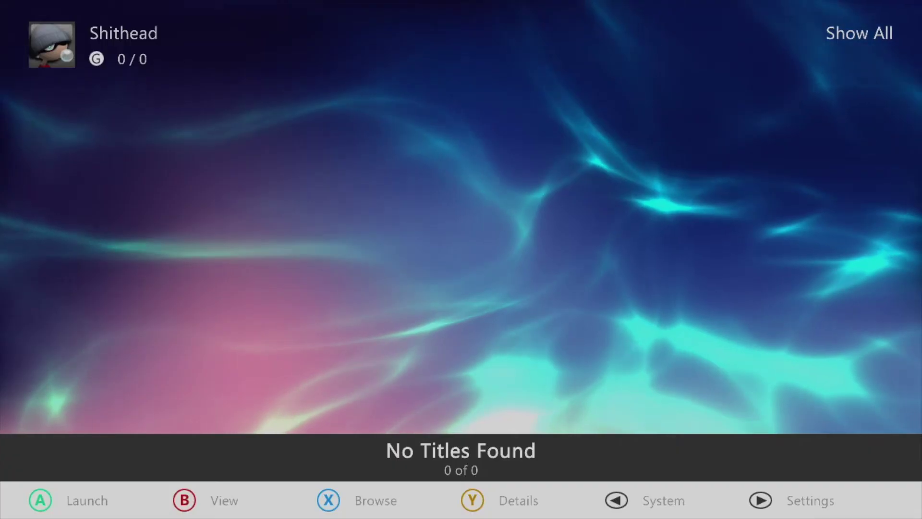
{"action": "key", "text": "Home"}
{"action": "key", "text": "Down"}
{"action": "key", "text": "Down"}
{"action": "key", "text": "Right"}
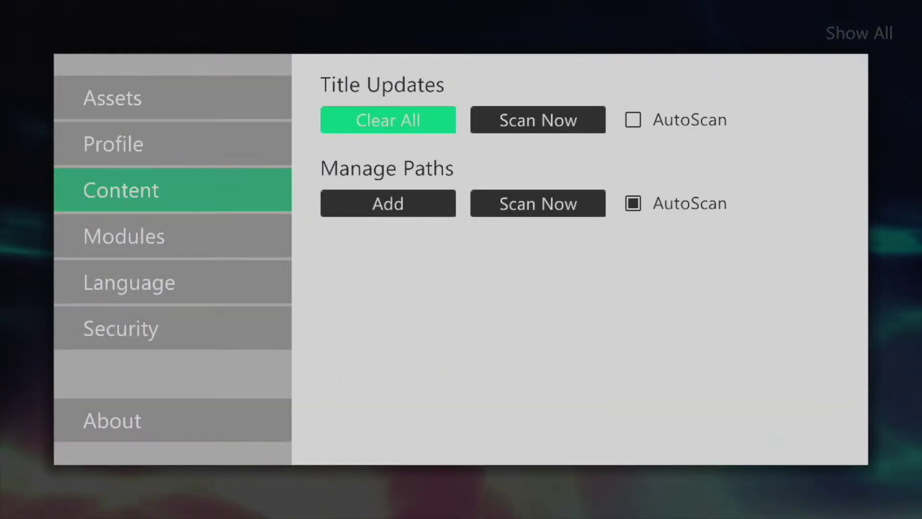
{"action": "key", "text": "Down"}
{"action": "key", "text": "Return"}
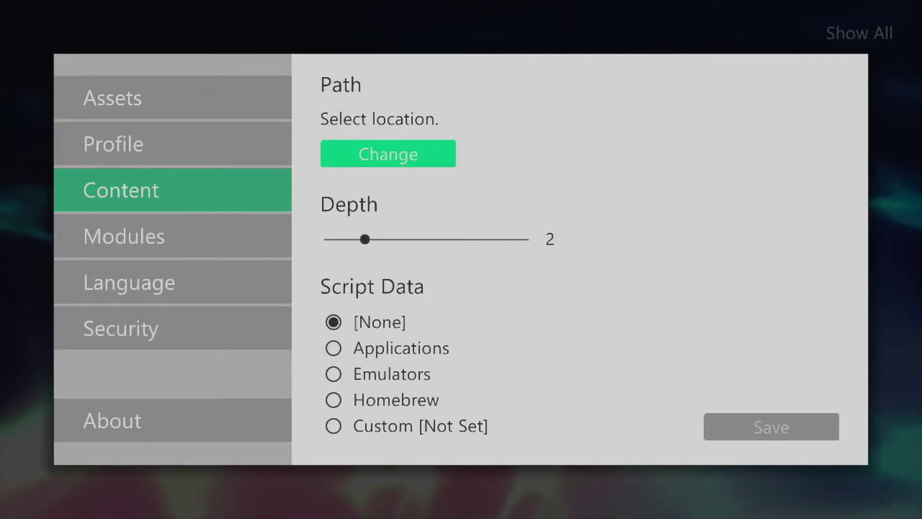
{"action": "key", "text": "Down"}
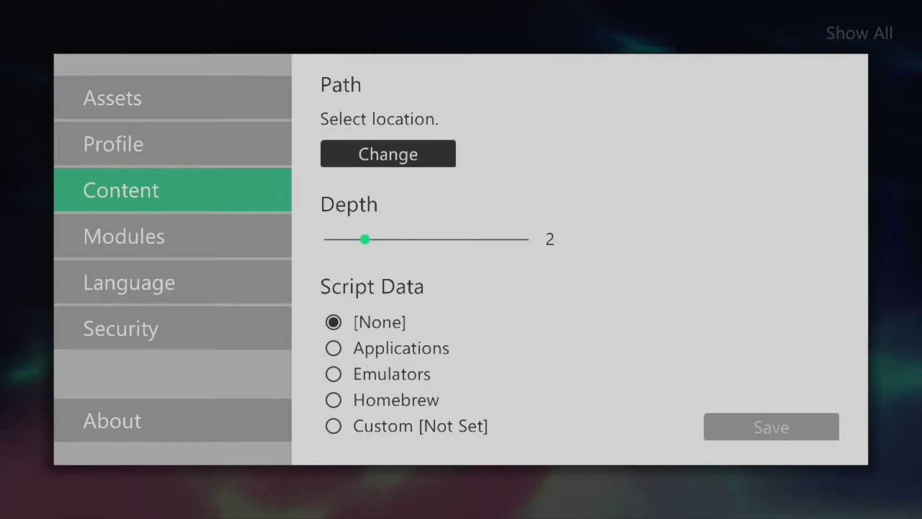
- Set the scan path to Hdd1\Homebrew with depth 3 and save it
{"action": "key", "text": "Up"}
{"action": "key", "text": "Return"}
{"action": "key", "text": "Down"}
{"action": "key", "text": "Down"}
{"action": "key", "text": "Return"}
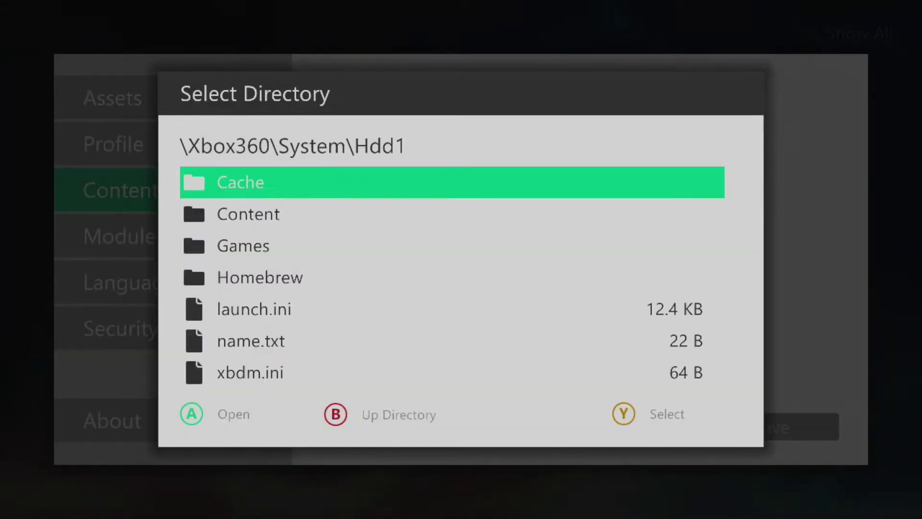
{"action": "key", "text": "Down"}
{"action": "key", "text": "Down"}
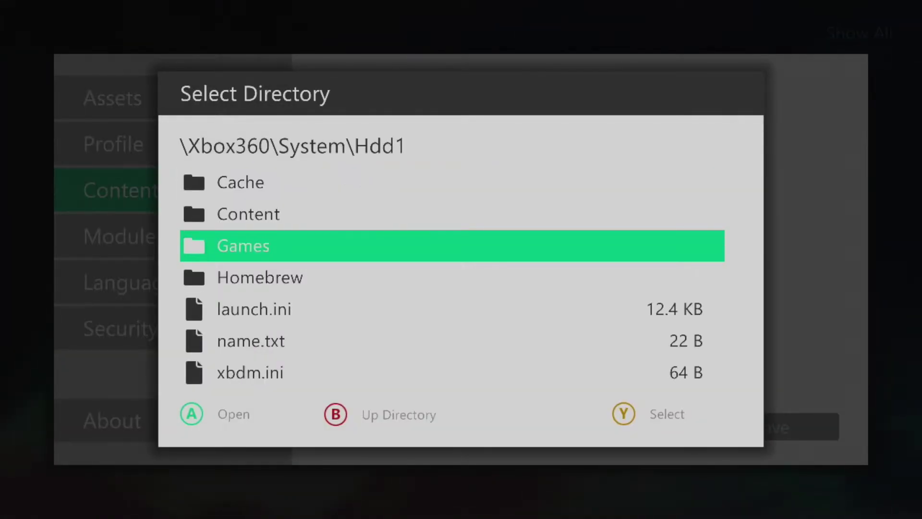
{"action": "key", "text": "Down"}
{"action": "key", "text": "y"}
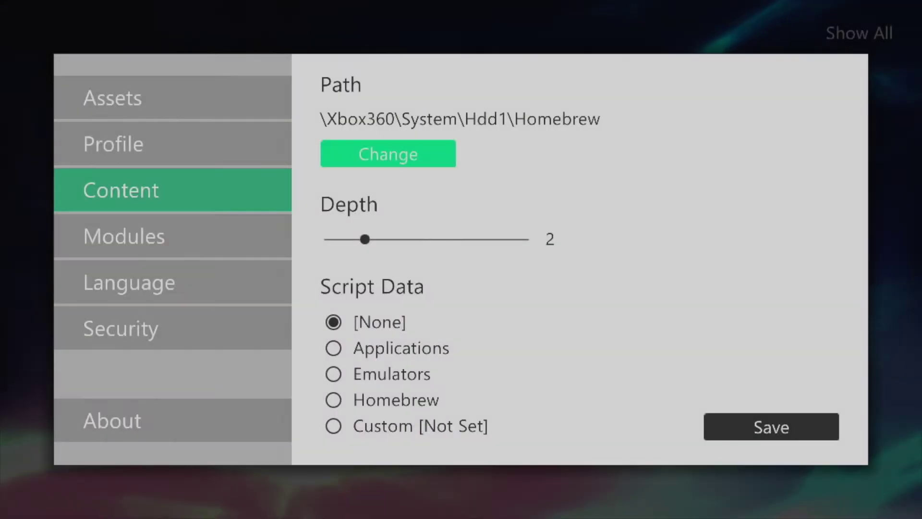
{"action": "key", "text": "Down"}
{"action": "key", "text": "Right"}
{"action": "key", "text": "Down"}
{"action": "key", "text": "Right"}
{"action": "key", "text": "Return"}
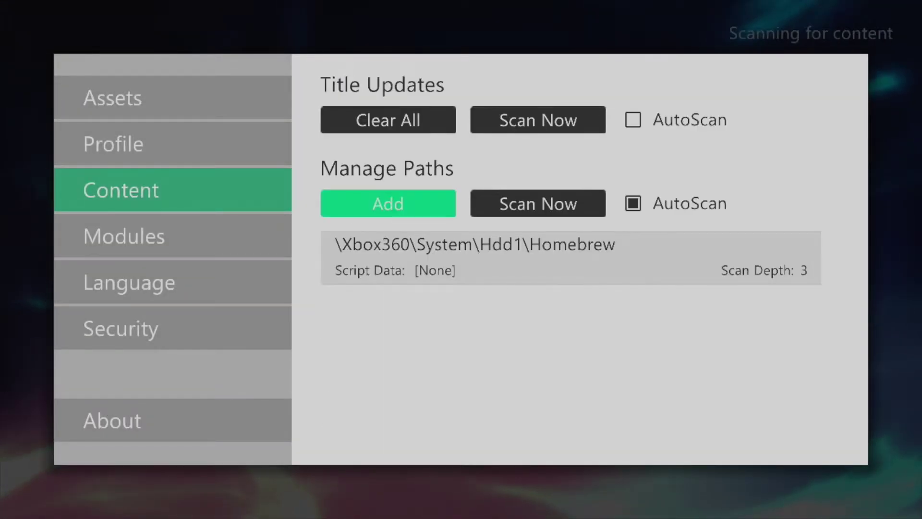
- Add Hdd1\Games as a second scan path with depth 3 and save it
{"action": "key", "text": "Return"}
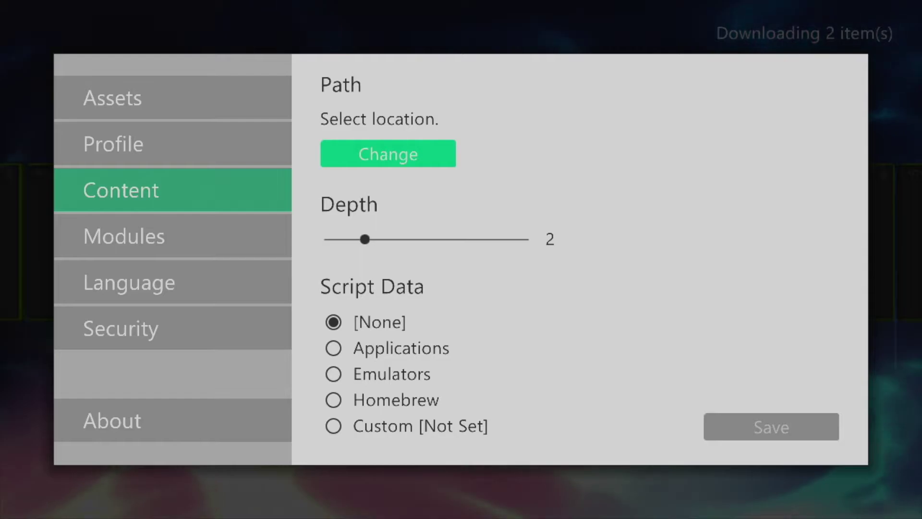
{"action": "key", "text": "Return"}
{"action": "key", "text": "Down"}
{"action": "key", "text": "Down"}
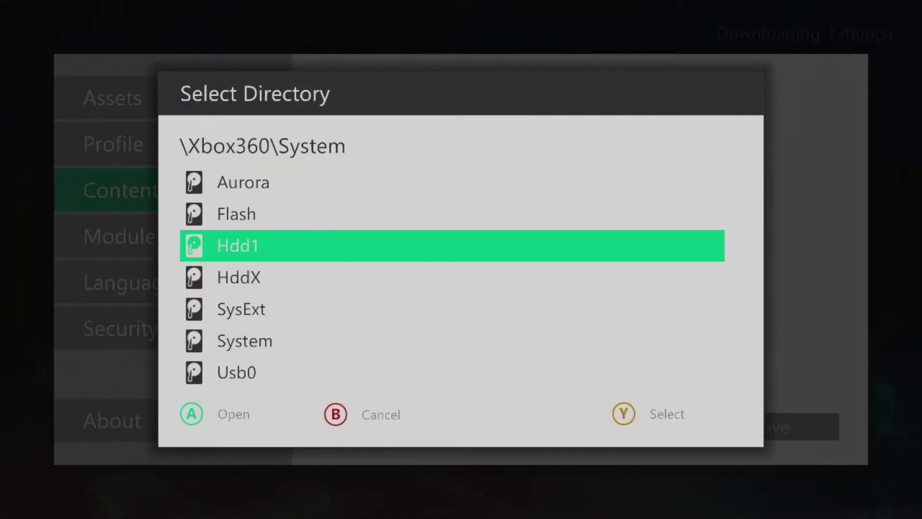
{"action": "key", "text": "Return"}
{"action": "key", "text": "Down"}
{"action": "key", "text": "Down"}
{"action": "key", "text": "y"}
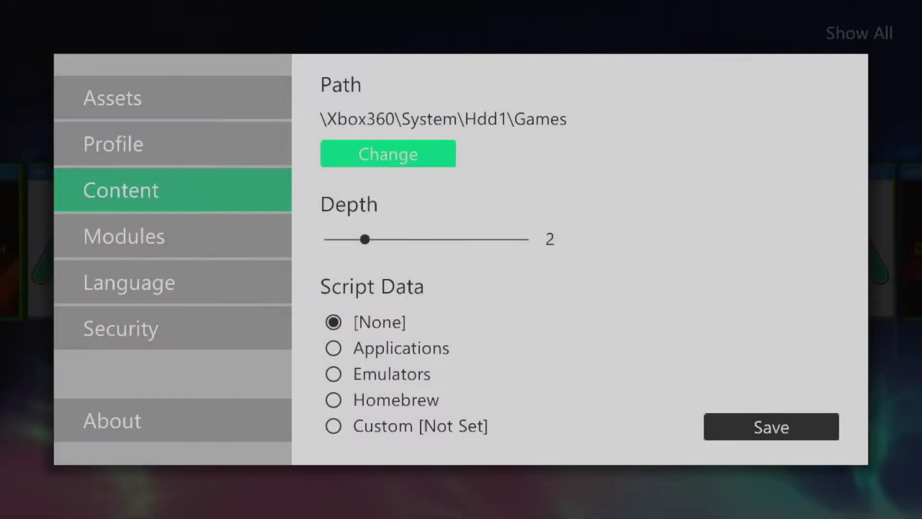
{"action": "key", "text": "Down"}
{"action": "key", "text": "Right"}
{"action": "key", "text": "Down"}
{"action": "key", "text": "Right"}
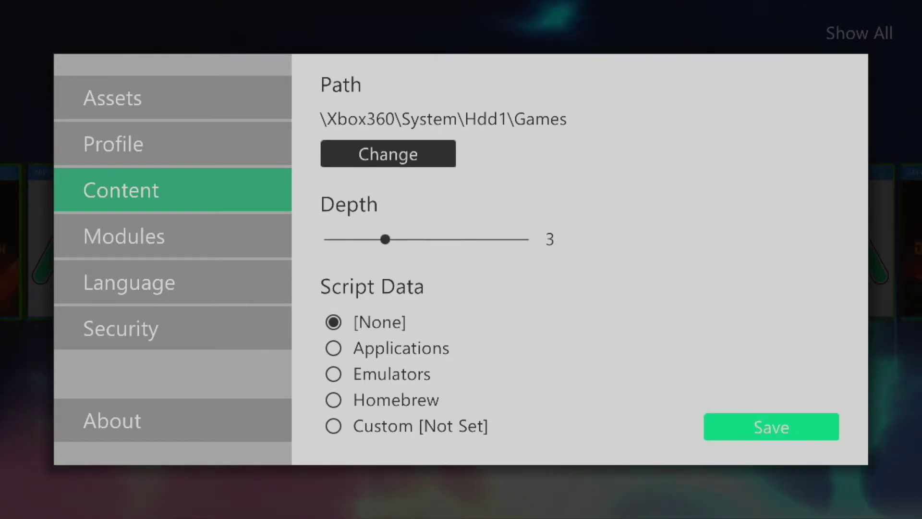
{"action": "key", "text": "Return"}
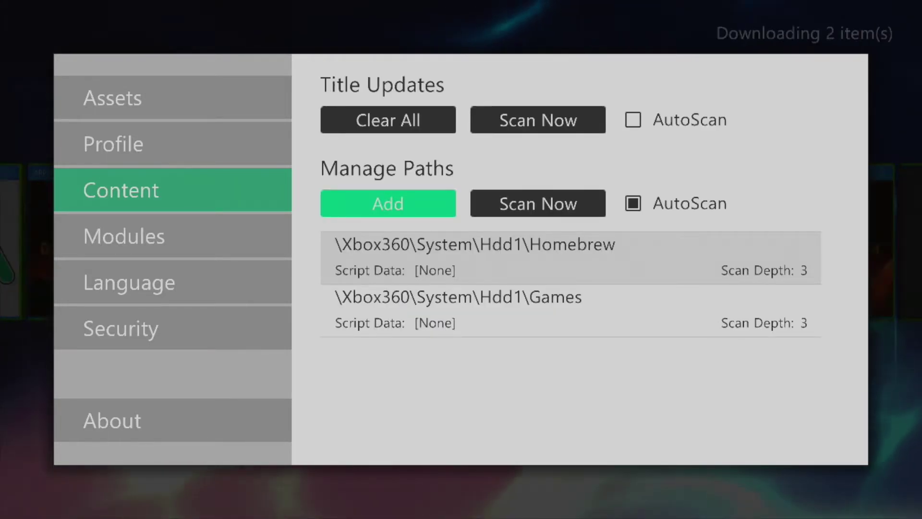
- Close the settings and browse the library to The Simpsons Road Rage
{"action": "key", "text": "Up"}
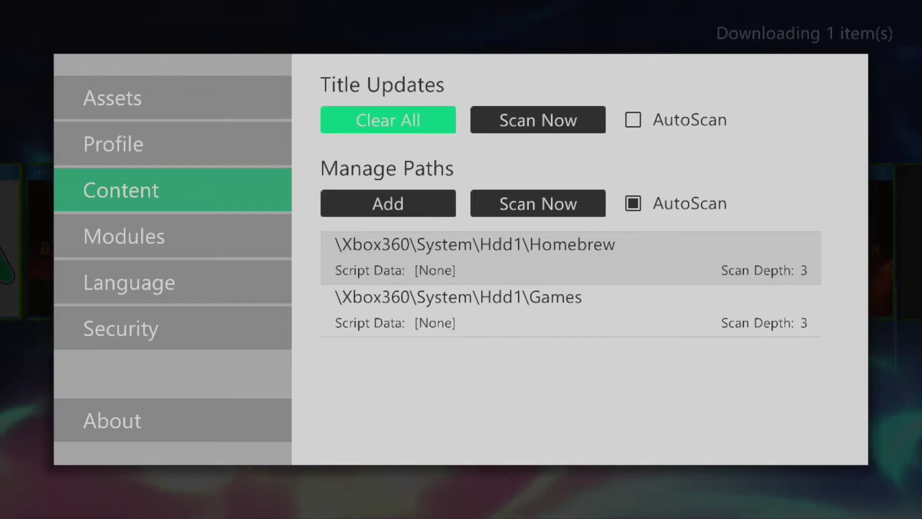
{"action": "key", "text": "Escape"}
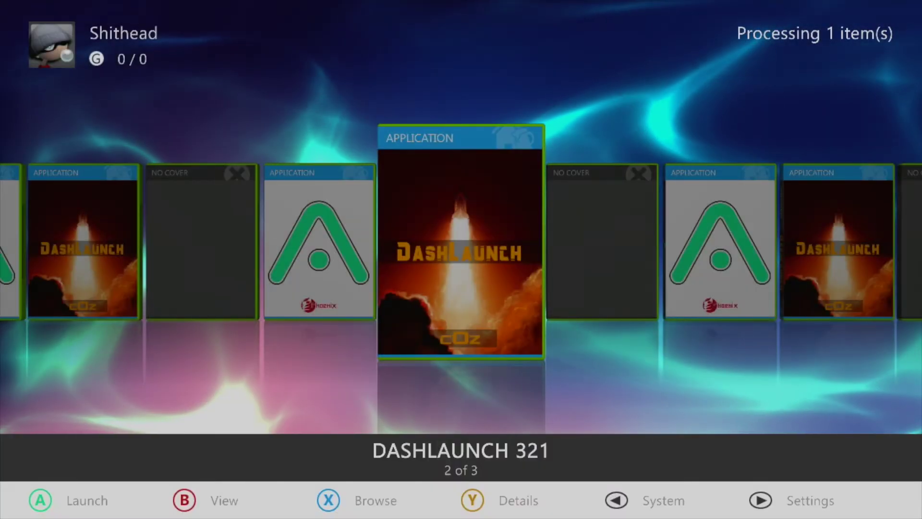
{"action": "key", "text": "Left"}
{"action": "key", "text": "Left"}
{"action": "key", "text": "Left"}
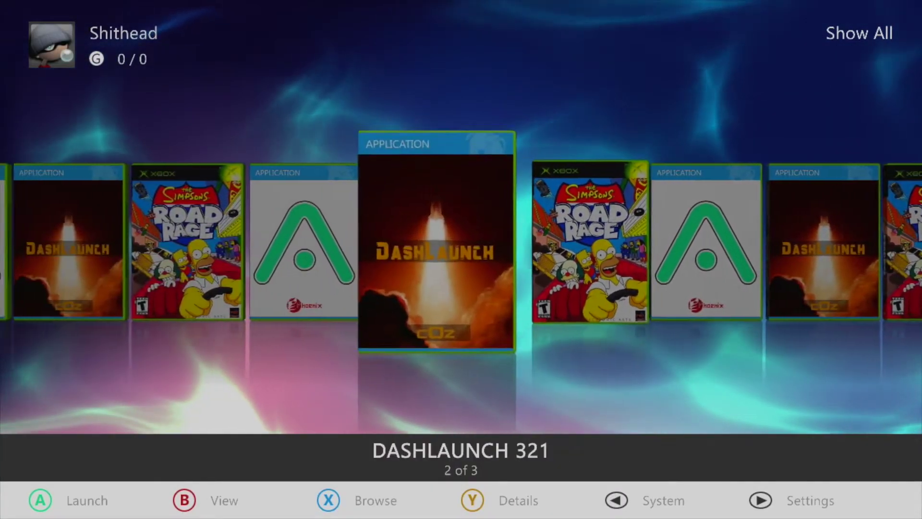
{"action": "key", "text": "Right"}
{"action": "key", "text": "Right"}
{"action": "key", "text": "Left"}
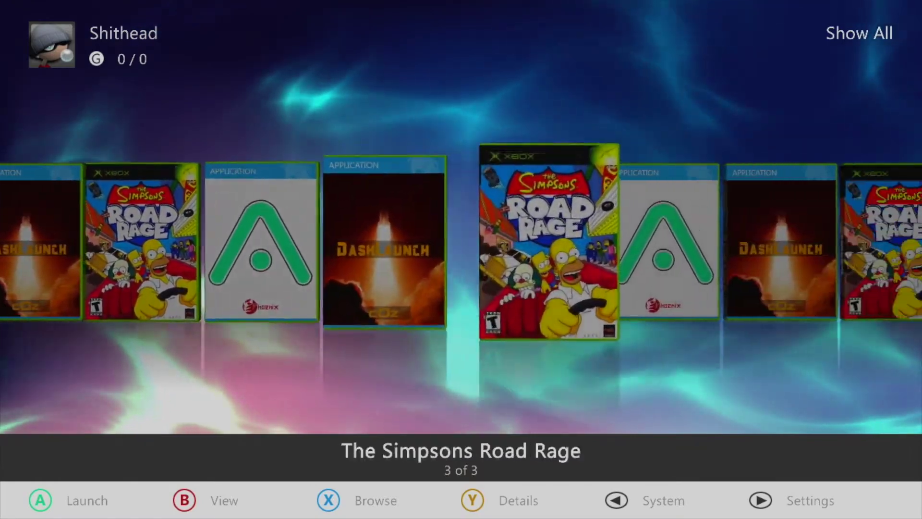
- Start the artwork asset download from the Assets settings page
{"action": "key", "text": "Return"}
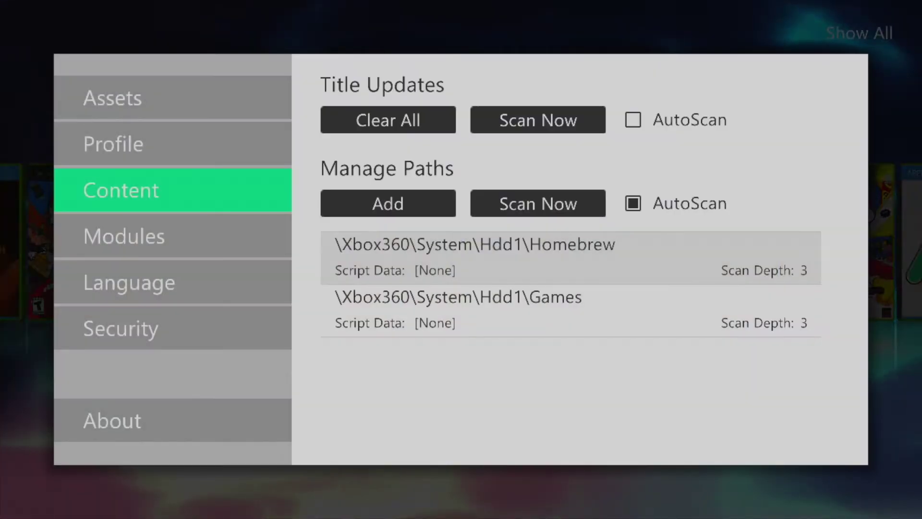
{"action": "left_click", "coordinate": [173, 98]}
{"action": "key", "text": "Right"}
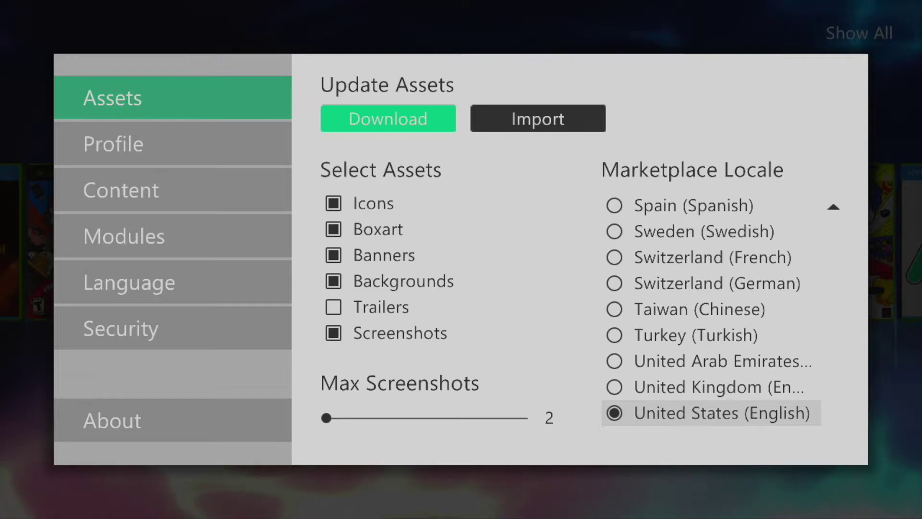
{"action": "key", "text": "Return"}
- Return to the game list, then reopen Settings on the Profile page
{"action": "key", "text": "Escape"}
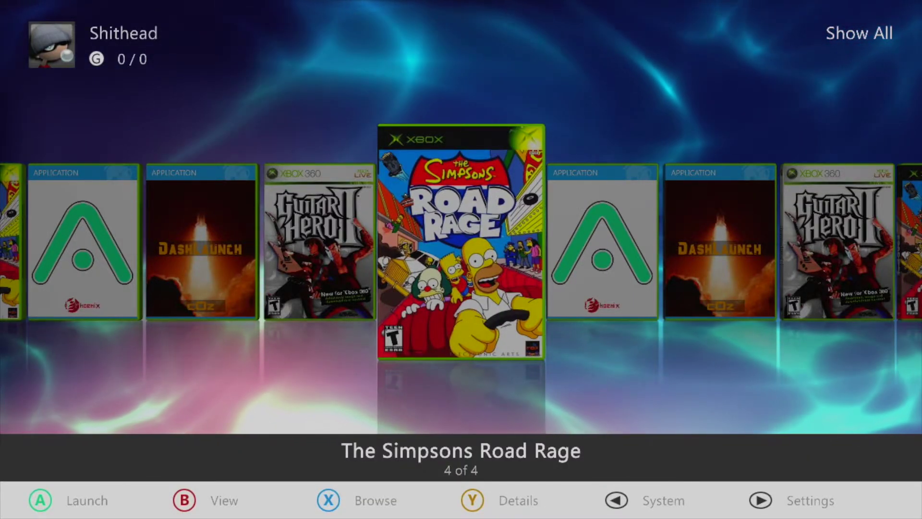
{"action": "key", "text": "Return"}
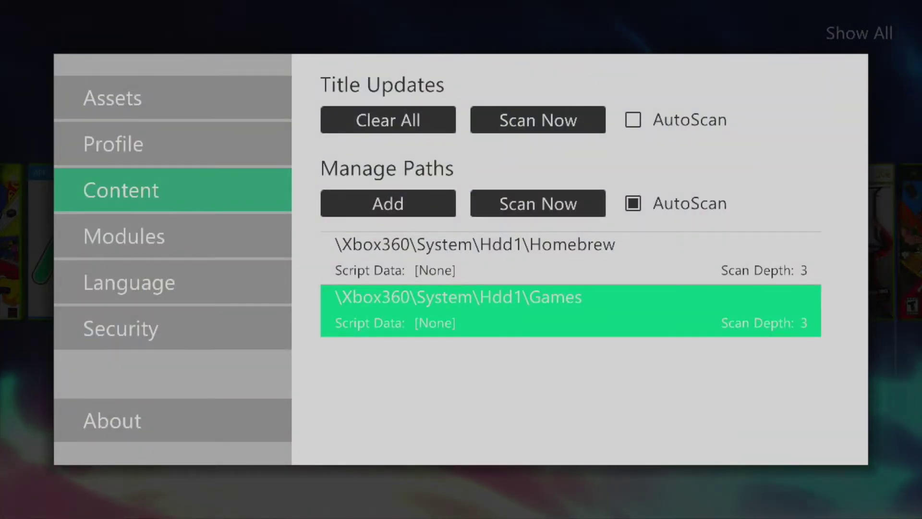
{"action": "key", "text": "Left"}
{"action": "key", "text": "Up"}
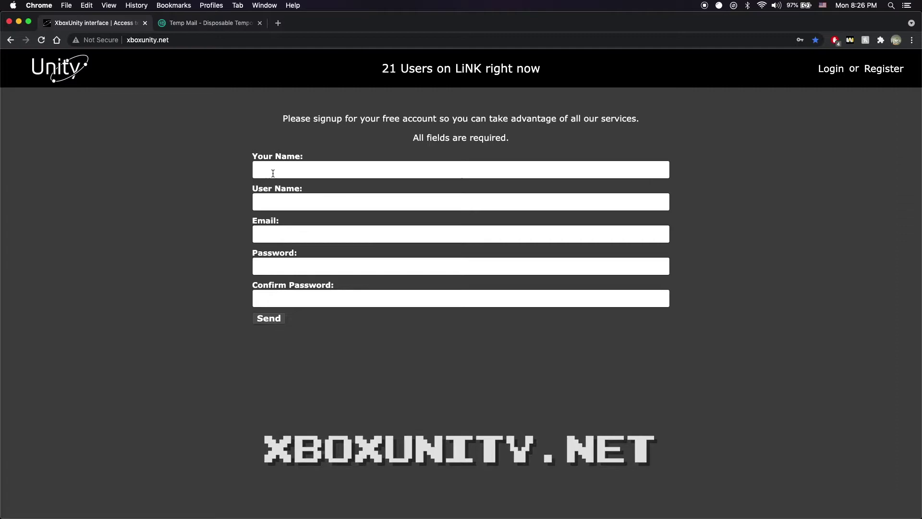
- Register an XboxUnity.net account and activate it through the Temp Mail activation link
{"action": "left_click", "coordinate": [319, 170]}
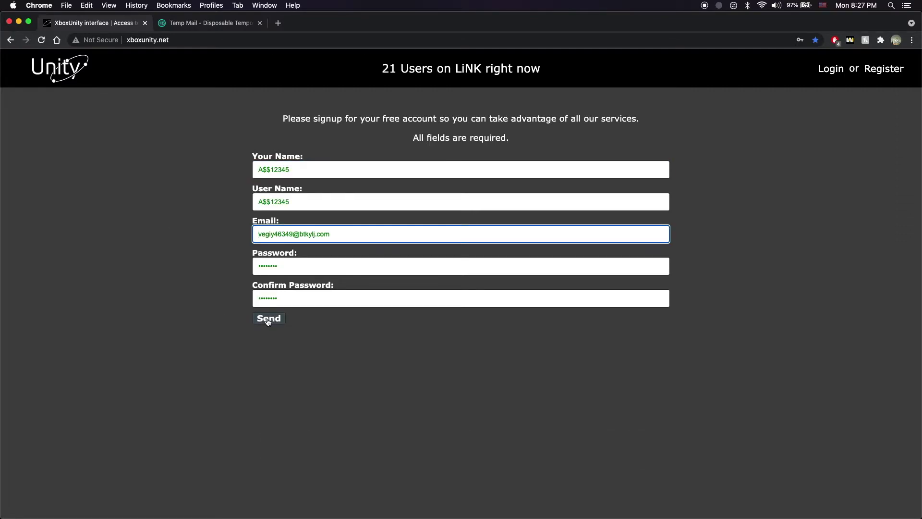
{"action": "key", "text": "Return"}
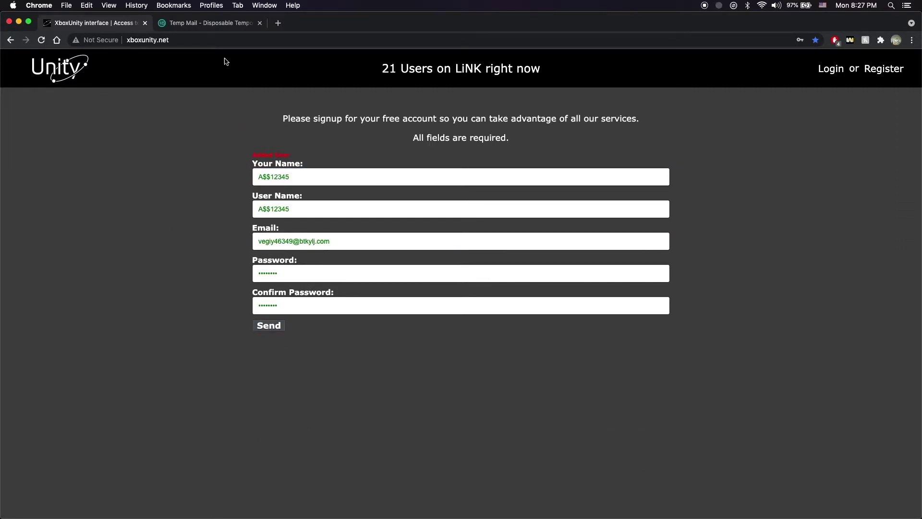
{"action": "left_click", "coordinate": [217, 25]}
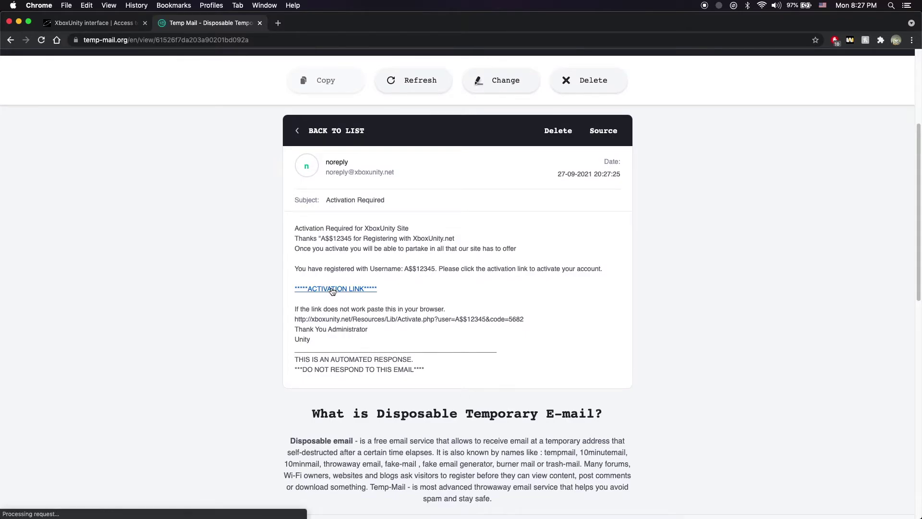
{"action": "left_click", "coordinate": [332, 289]}
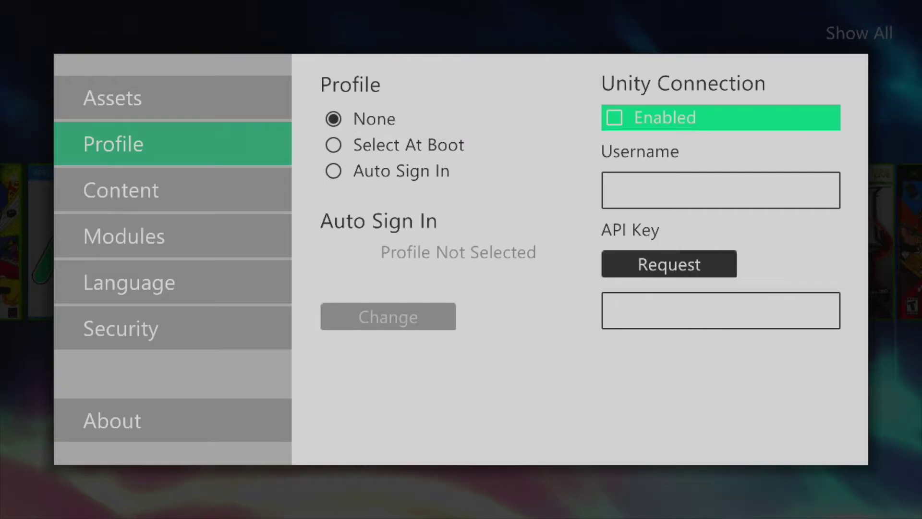
- Enable the Unity Connection, enter the account username and password, and request the API key
{"action": "key", "text": "Return"}
{"action": "key", "text": "Down"}
{"action": "key", "text": "Return"}
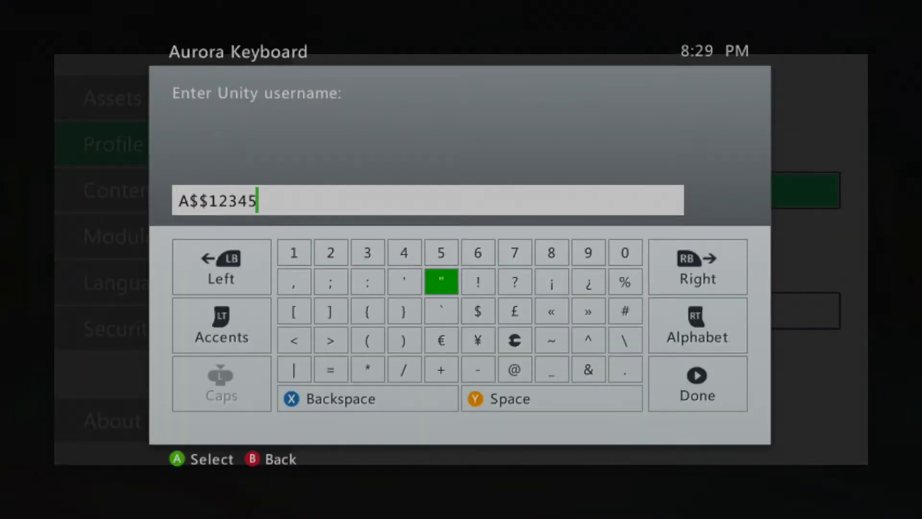
{"action": "key", "text": "Return"}
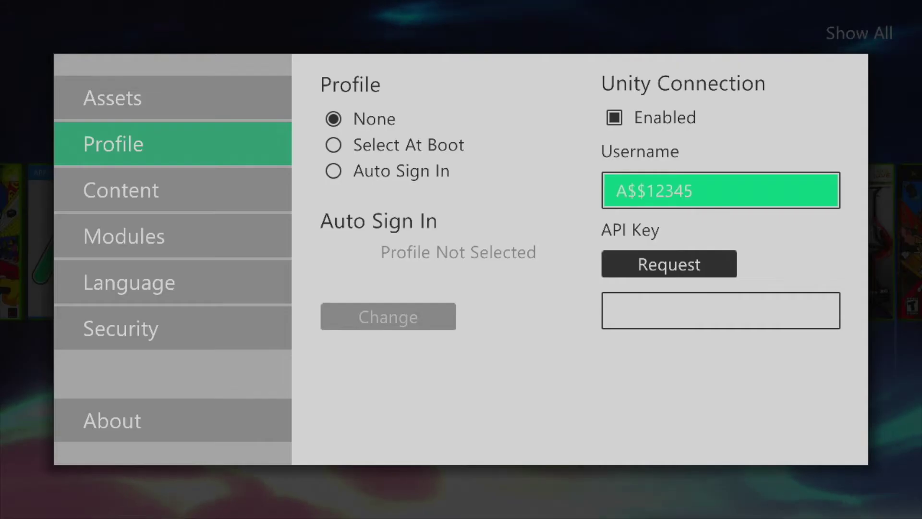
{"action": "key", "text": "Down"}
{"action": "key", "text": "Return"}
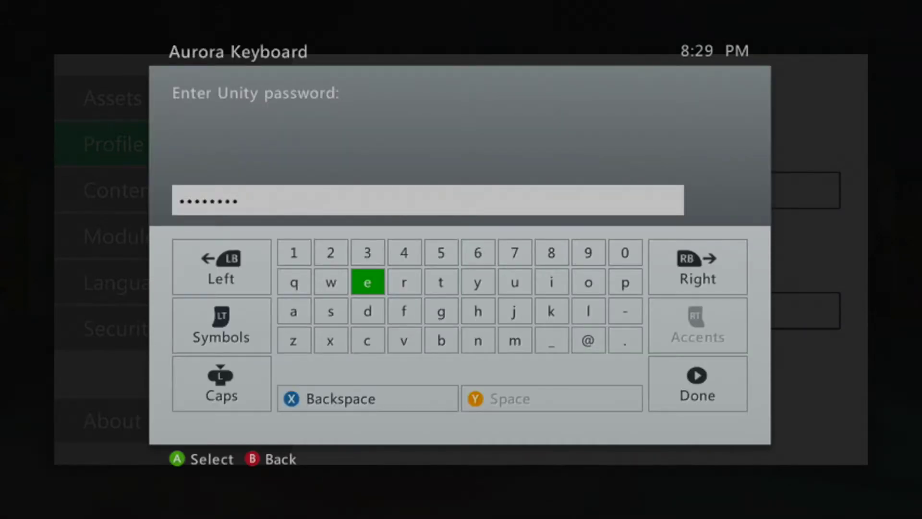
{"action": "key", "text": "Return"}
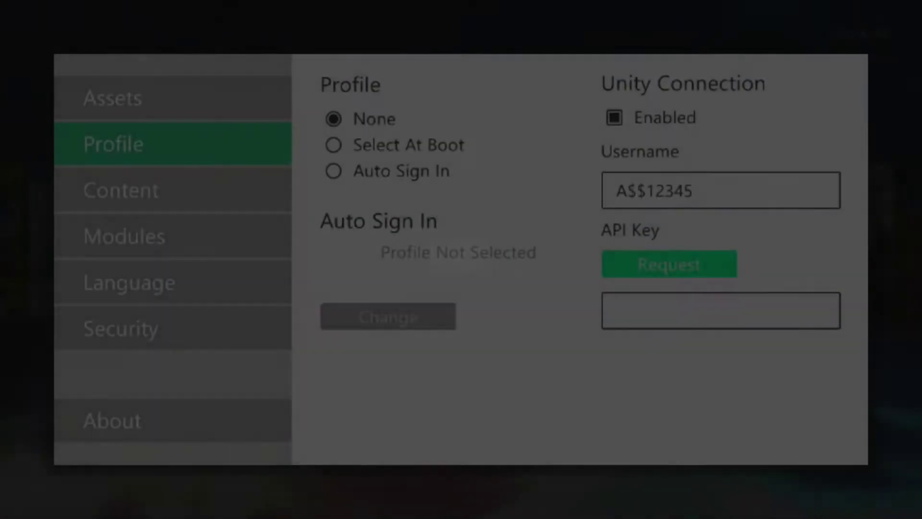
{"action": "key", "text": "Down"}
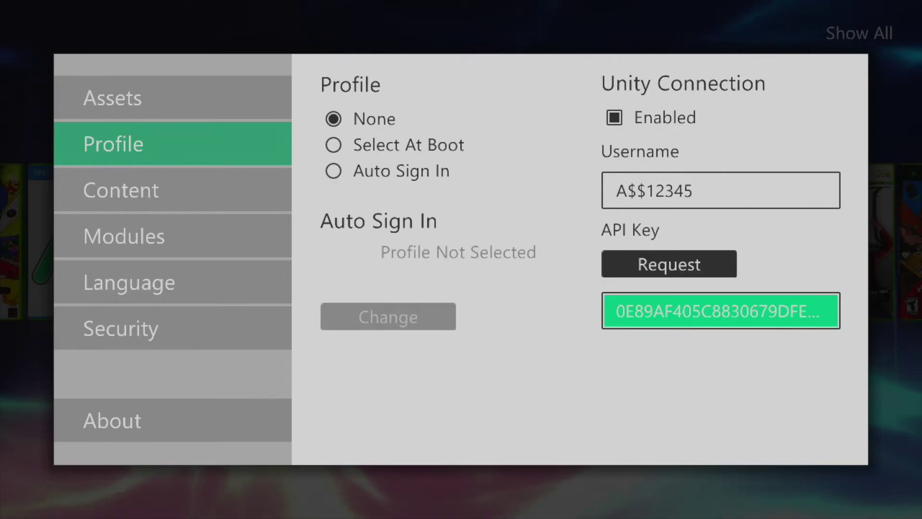
{"action": "key", "text": "Left"}
{"action": "key", "text": "Escape"}
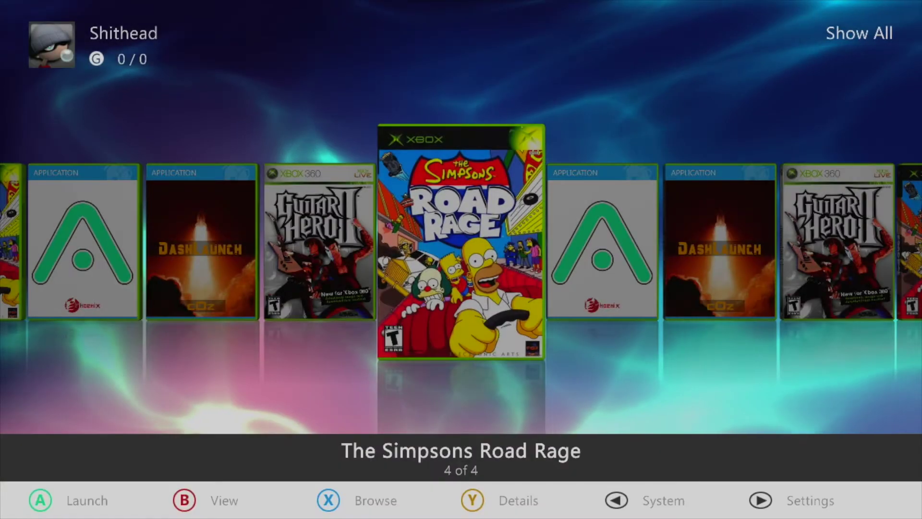
- Open Call of Duty: Black Ops title updates, view Unity Marketplace, then return to Installed
{"action": "key", "text": "Right"}
{"action": "key", "text": "Right"}
{"action": "key", "text": "y"}
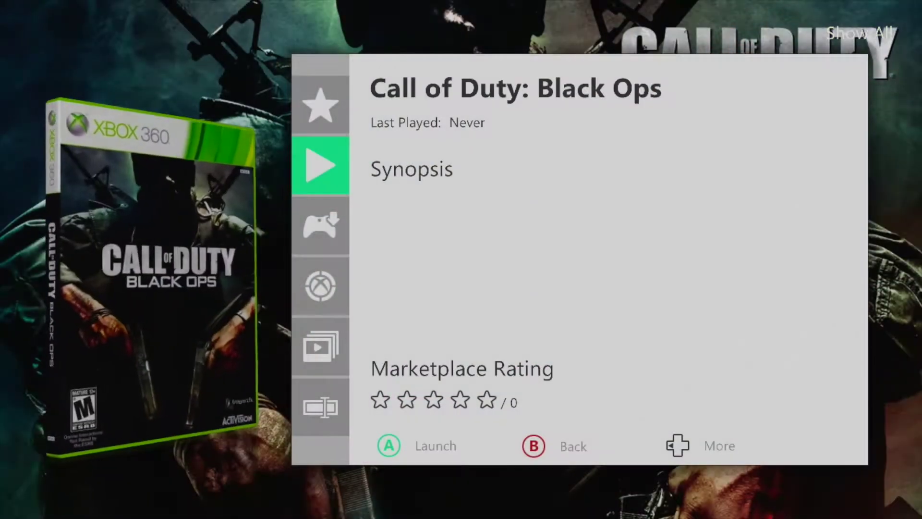
{"action": "key", "text": "Down"}
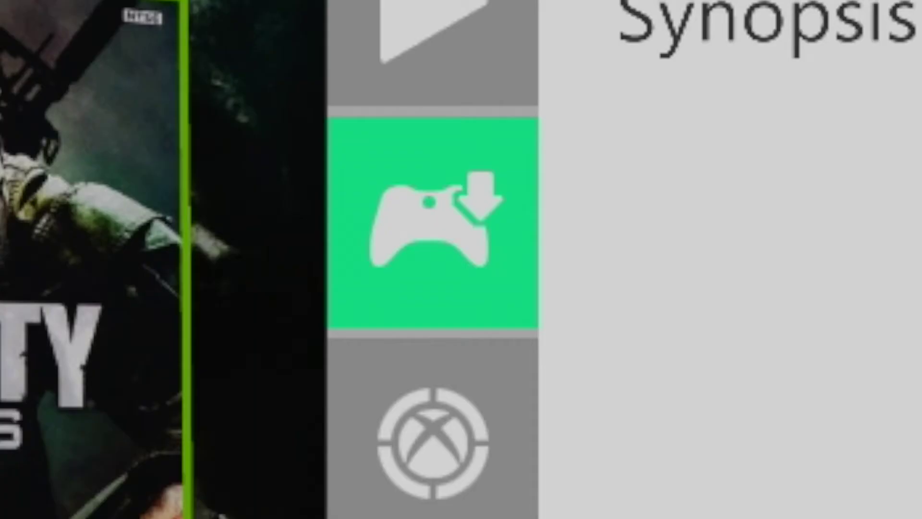
{"action": "key", "text": "Return"}
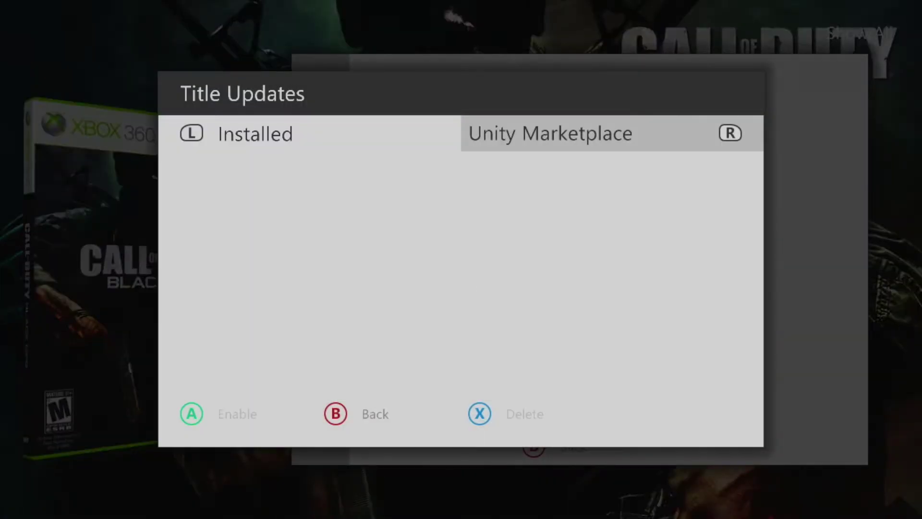
{"action": "key", "text": "r"}
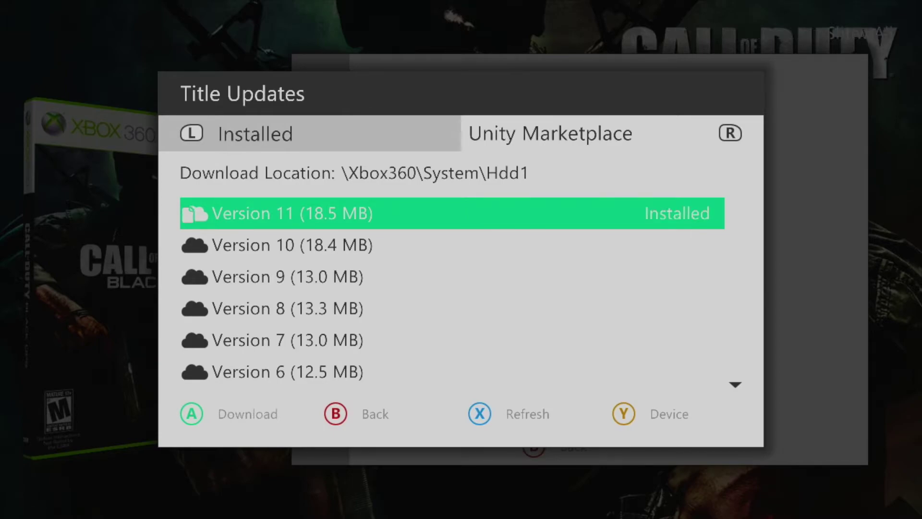
{"action": "key", "text": "l"}
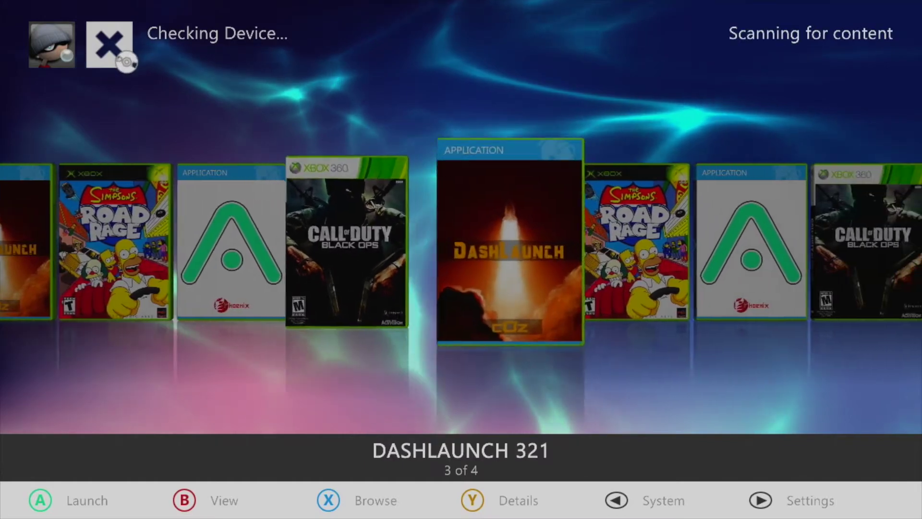
- Turn on Override Defaults for the background animation in the Theme settings
{"action": "key", "text": "Left"}
{"action": "key", "text": "Left"}
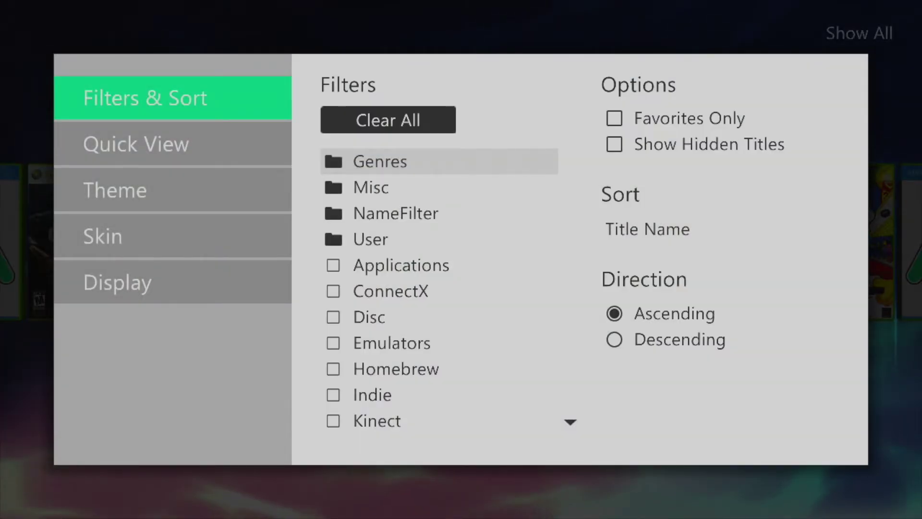
{"action": "key", "text": "Down"}
{"action": "key", "text": "Down"}
{"action": "key", "text": "Right"}
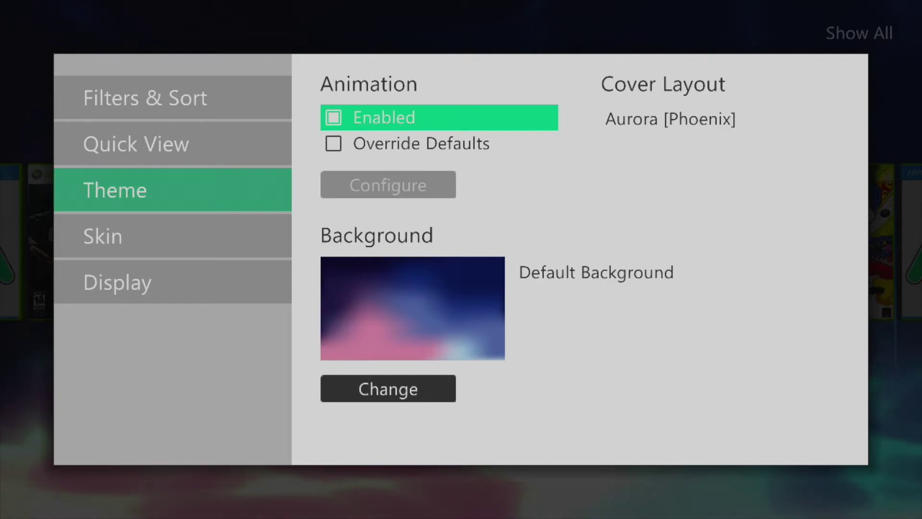
{"action": "key", "text": "Down"}
{"action": "key", "text": "Return"}
{"action": "key", "text": "Down"}
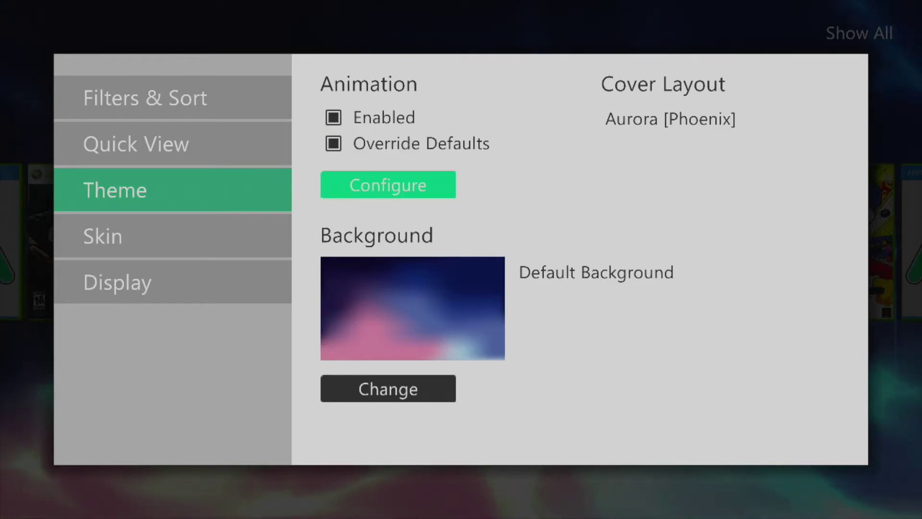
{"action": "key", "text": "Return"}
- Set the animation Speed to 36 and Effect to 4, then save it
{"action": "key", "text": "Down"}
{"action": "key", "text": "Down"}
{"action": "key", "text": "Down"}
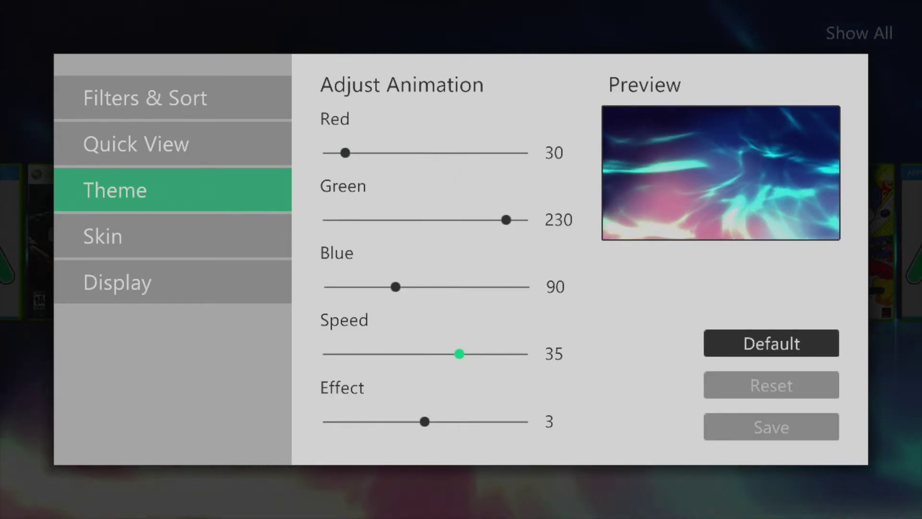
{"action": "key", "text": "Right"}
{"action": "key", "text": "Right"}
{"action": "key", "text": "Right"}
{"action": "key", "text": "Right"}
{"action": "key", "text": "Right"}
{"action": "key", "text": "Right"}
{"action": "key", "text": "Right"}
{"action": "key", "text": "Right"}
{"action": "key", "text": "Right"}
{"action": "key", "text": "Right"}
{"action": "key", "text": "Right"}
{"action": "key", "text": "Left"}
{"action": "key", "text": "Left"}
{"action": "key", "text": "Left"}
{"action": "key", "text": "Left"}
{"action": "key", "text": "Left"}
{"action": "key", "text": "Left"}
{"action": "key", "text": "Left"}
{"action": "key", "text": "Left"}
{"action": "key", "text": "Left"}
{"action": "key", "text": "Left"}
{"action": "key", "text": "Left"}
{"action": "key", "text": "Left"}
{"action": "key", "text": "Left"}
{"action": "key", "text": "Left"}
{"action": "key", "text": "Left"}
{"action": "key", "text": "Left"}
{"action": "key", "text": "Left"}
{"action": "key", "text": "Left"}
{"action": "key", "text": "Left"}
{"action": "key", "text": "Right"}
{"action": "key", "text": "Right"}
{"action": "key", "text": "Right"}
{"action": "key", "text": "Right"}
{"action": "key", "text": "Right"}
{"action": "key", "text": "Right"}
{"action": "key", "text": "Right"}
{"action": "key", "text": "Right"}
{"action": "key", "text": "Right"}
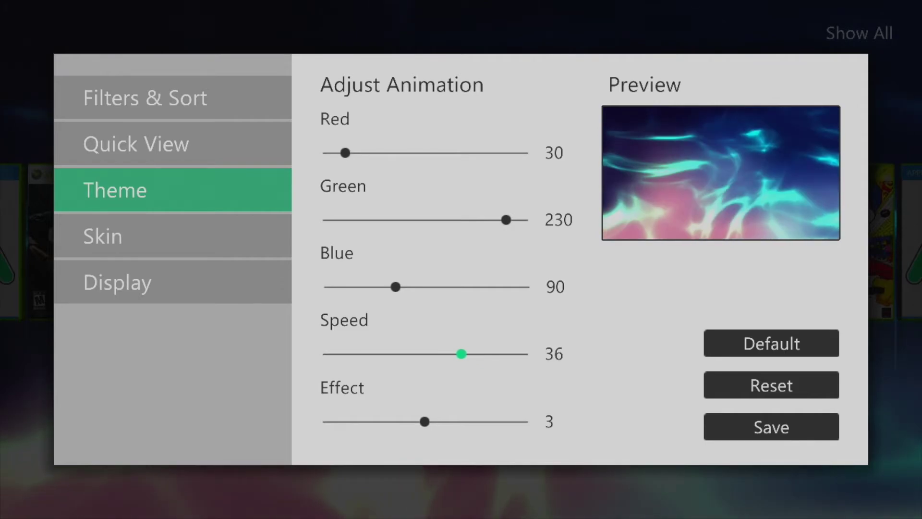
{"action": "key", "text": "Down"}
{"action": "key", "text": "Right"}
{"action": "key", "text": "Down"}
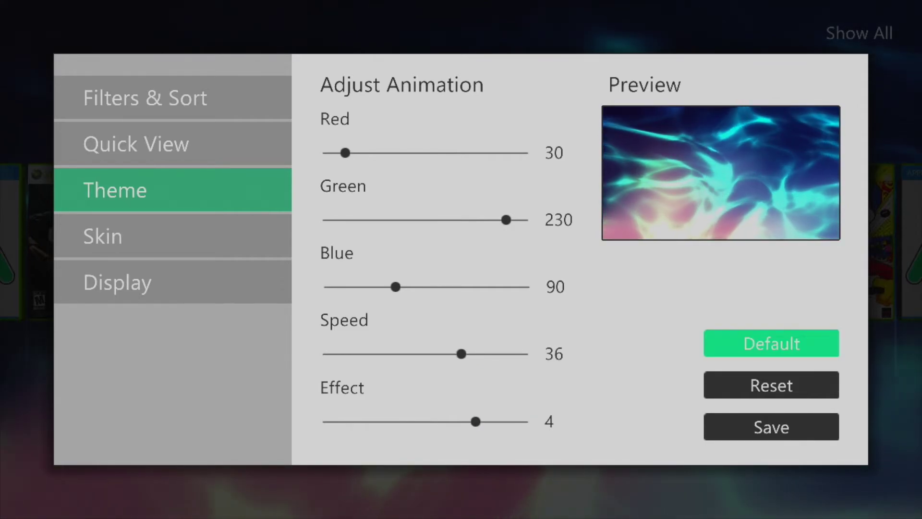
{"action": "key", "text": "Down"}
- Look through the Theme and Skin options, then close the settings to reload Aurora
{"action": "key", "text": "Down"}
{"action": "key", "text": "Return"}
{"action": "key", "text": "Left"}
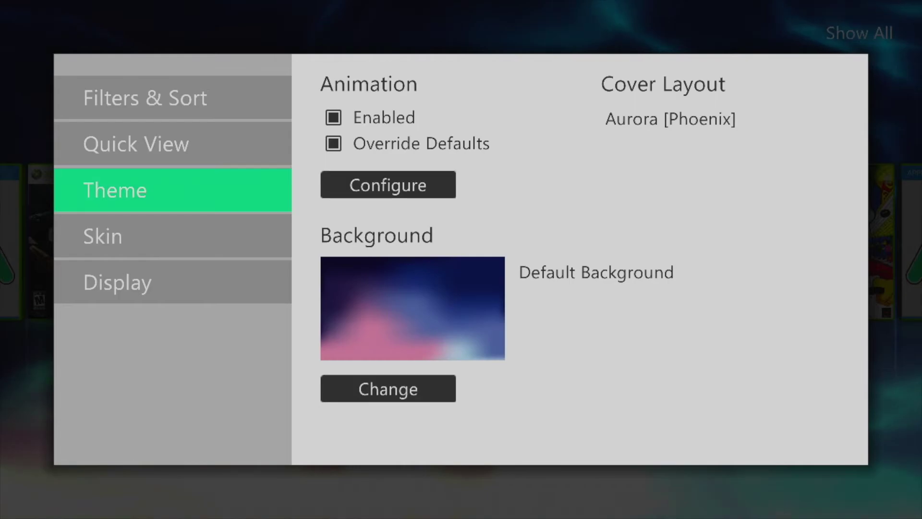
{"action": "key", "text": "Down"}
{"action": "key", "text": "Right"}
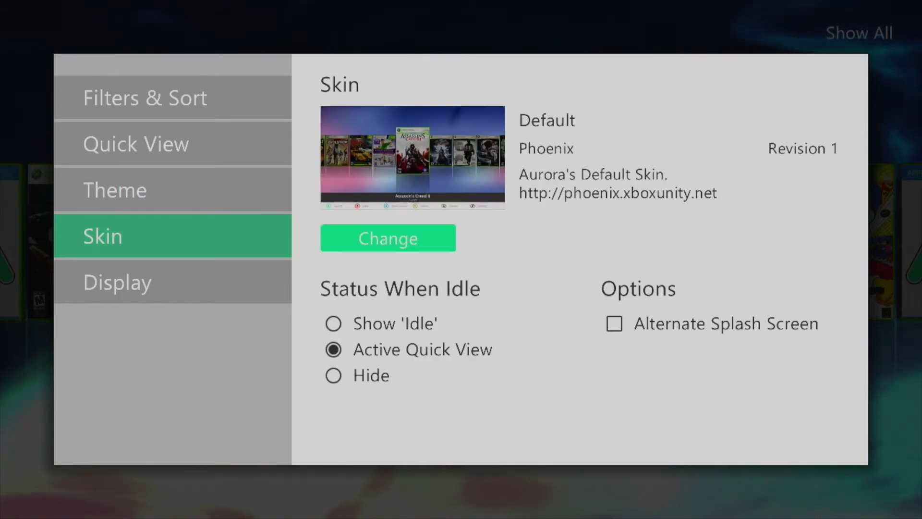
{"action": "key", "text": "Left"}
{"action": "key", "text": "Up"}
{"action": "key", "text": "Down"}
{"action": "key", "text": "Right"}
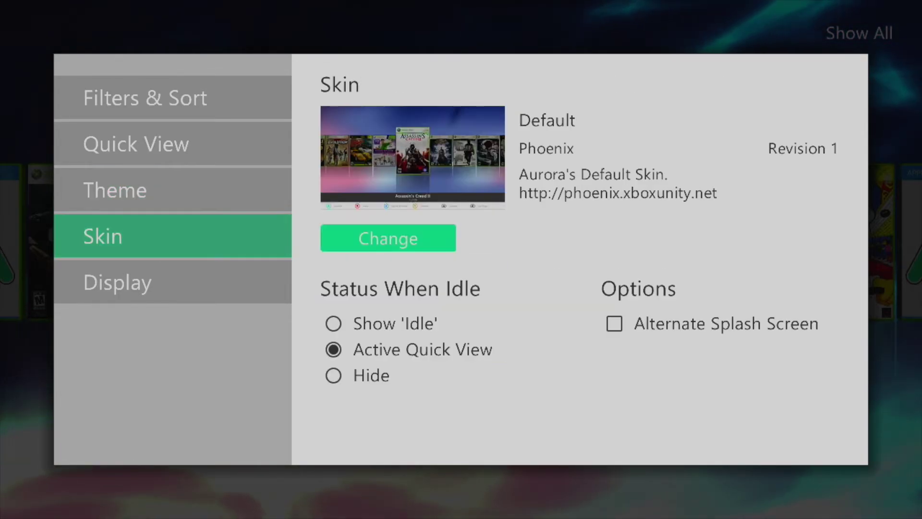
{"action": "key", "text": "Down"}
{"action": "key", "text": "Right"}
{"action": "key", "text": "Left"}
{"action": "key", "text": "Up"}
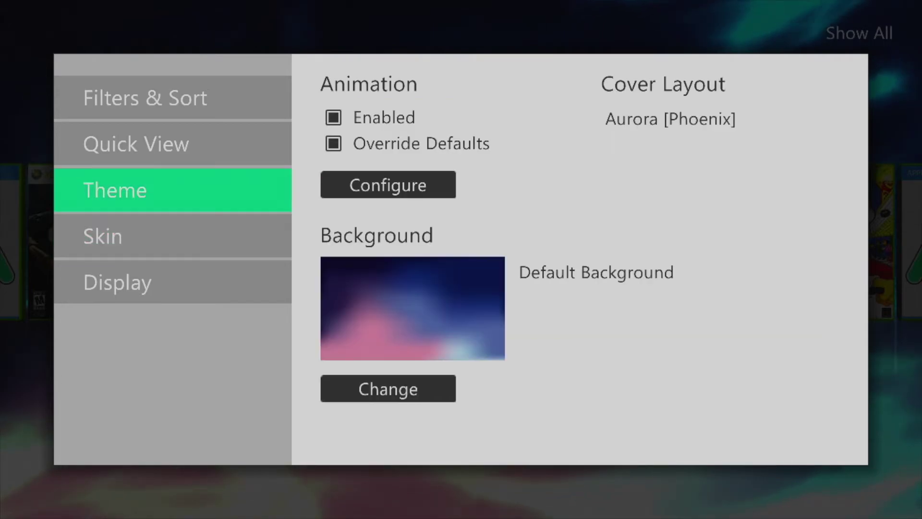
{"action": "key", "text": "Escape"}
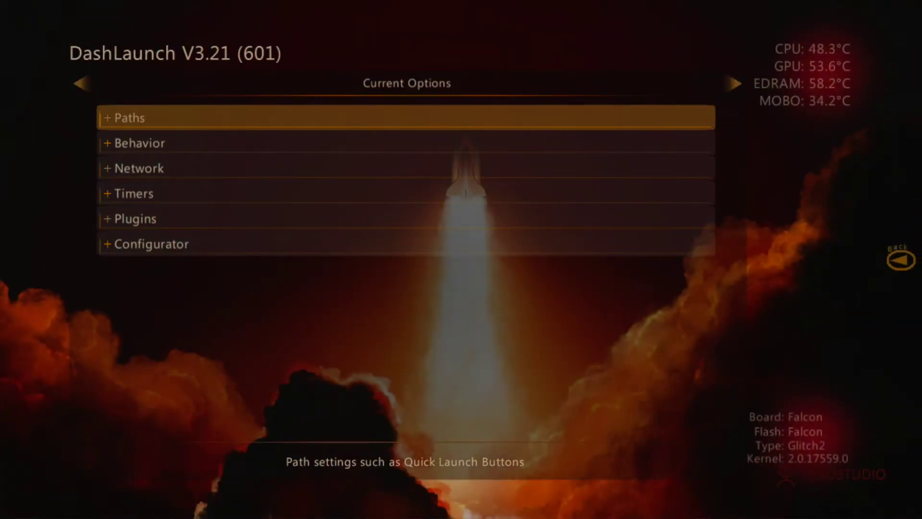
- Set DashLaunch's Default path to Hdd:\Homebrew\Aurora (Vers. 0.7b.1)\Aurora.xex
{"action": "key", "text": "Return"}
{"action": "key", "text": "Down"}
{"action": "key", "text": "Down"}
{"action": "key", "text": "Return"}
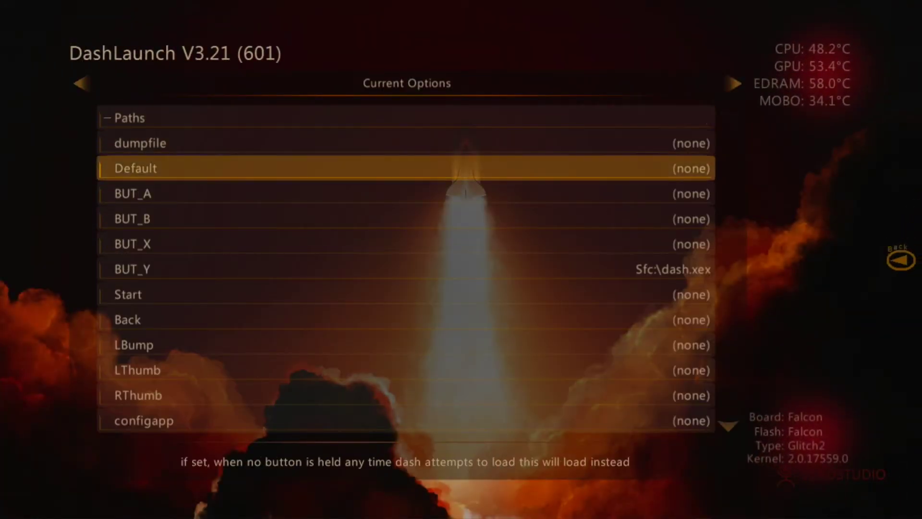
{"action": "key", "text": "Return"}
{"action": "key", "text": "Down"}
{"action": "key", "text": "Down"}
{"action": "key", "text": "Down"}
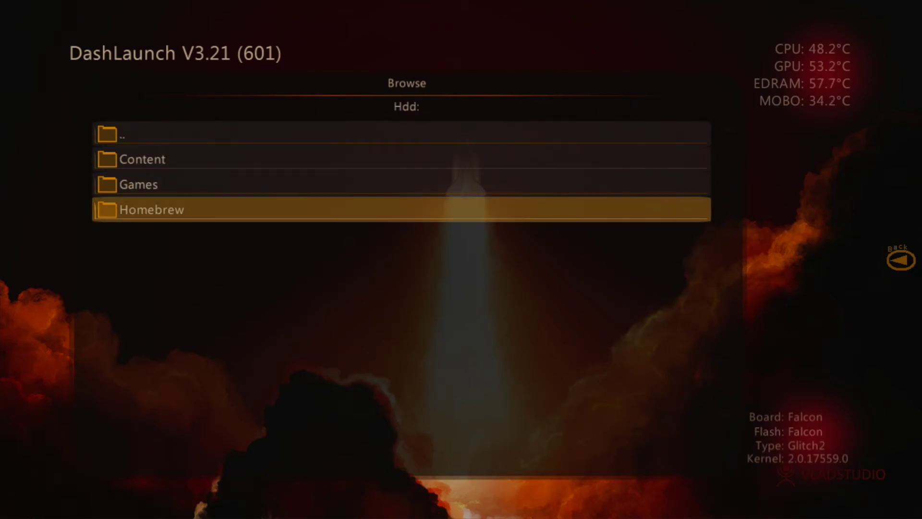
{"action": "key", "text": "Return"}
{"action": "key", "text": "Down"}
{"action": "key", "text": "Return"}
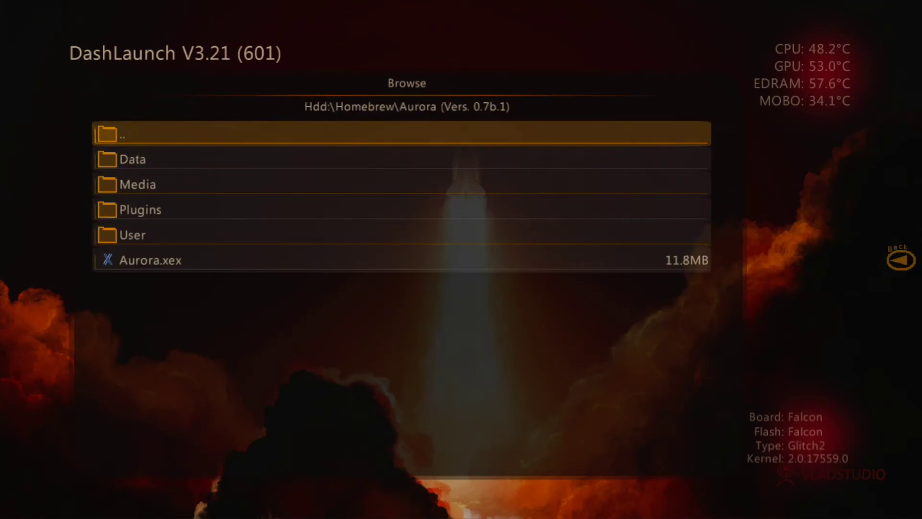
{"action": "key", "text": "Down"}
{"action": "key", "text": "Down"}
{"action": "key", "text": "Down"}
{"action": "key", "text": "Down"}
{"action": "key", "text": "Down"}
{"action": "key", "text": "Return"}
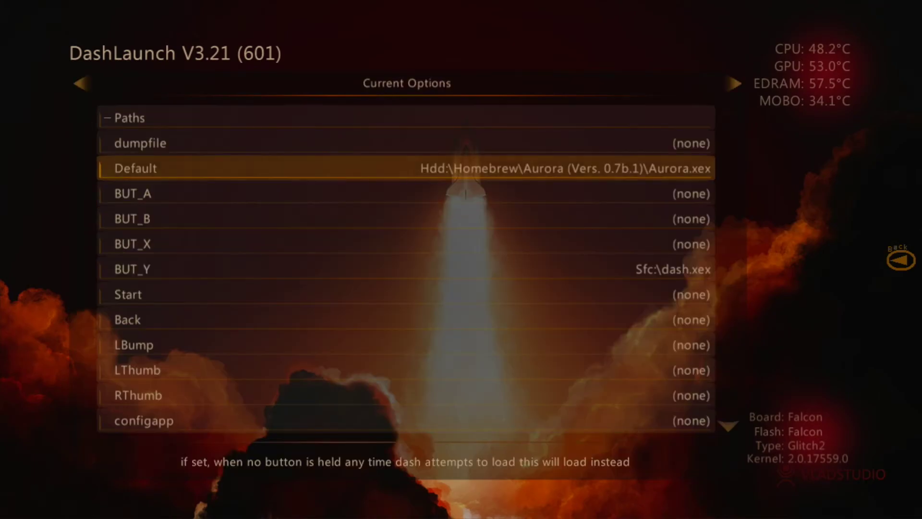
- Save the DashLaunch settings to Hdd:\launch.ini
{"action": "key", "text": "Right"}
{"action": "key", "text": "Right"}
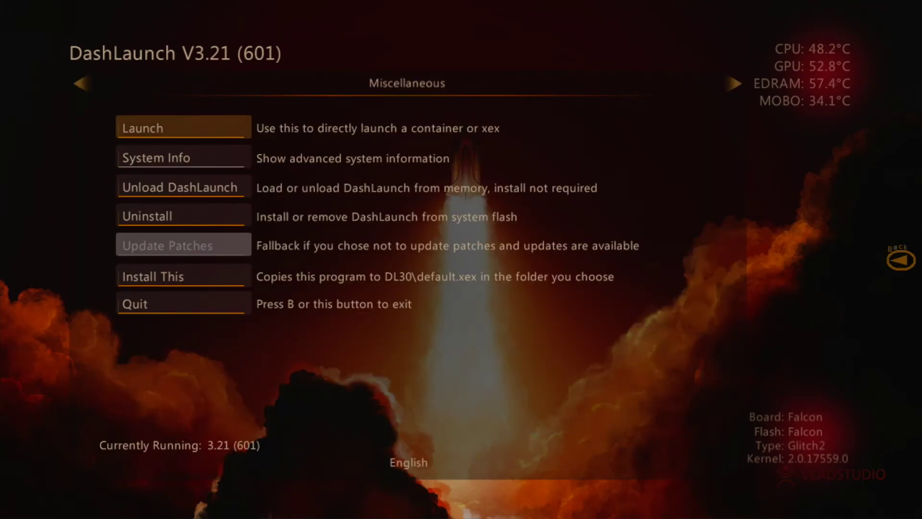
{"action": "key", "text": "Left"}
{"action": "key", "text": "Down"}
{"action": "key", "text": "Down"}
{"action": "key", "text": "Down"}
{"action": "key", "text": "Return"}
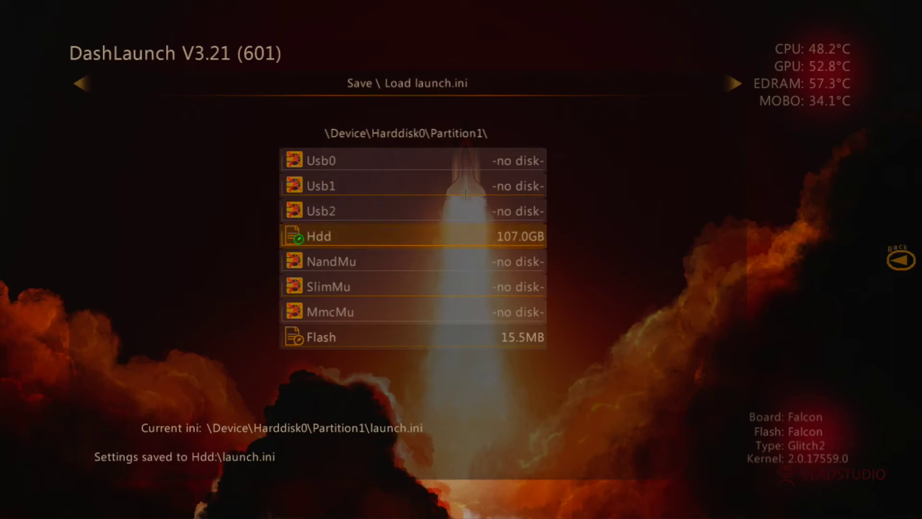